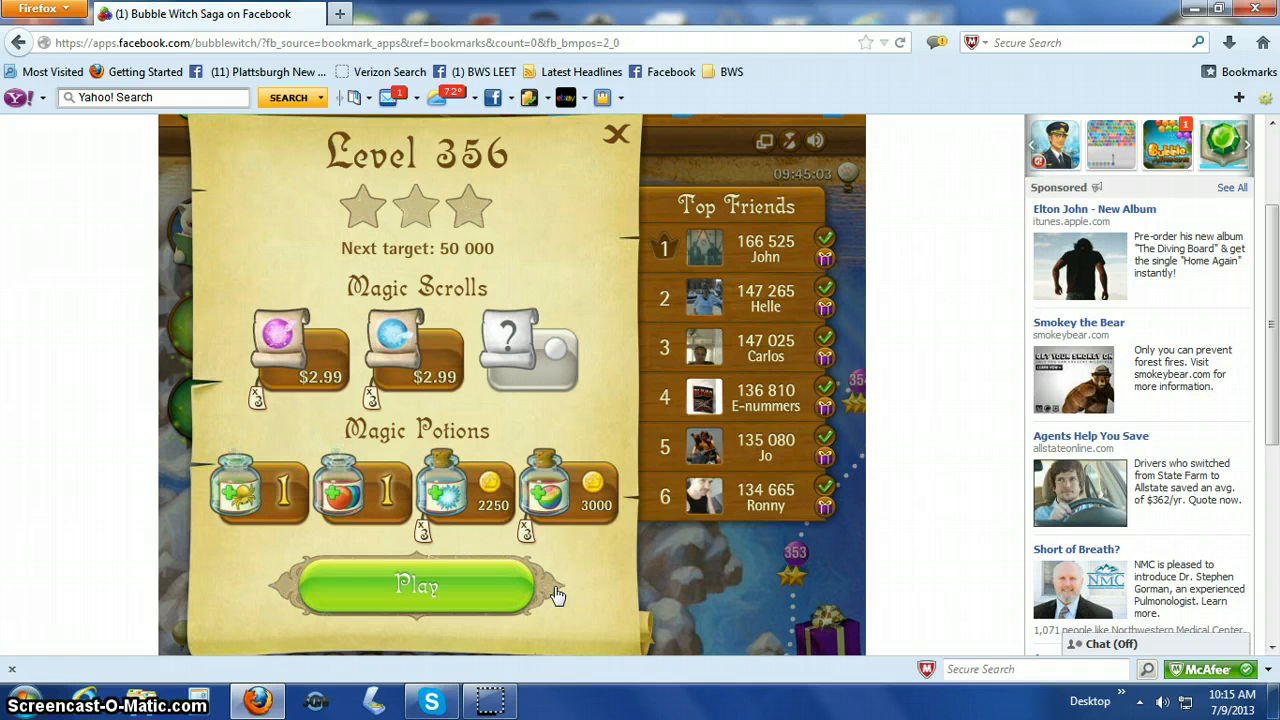
# Check the scores required for one, two and three stars on level 356
pyautogui.moveTo(352, 208)
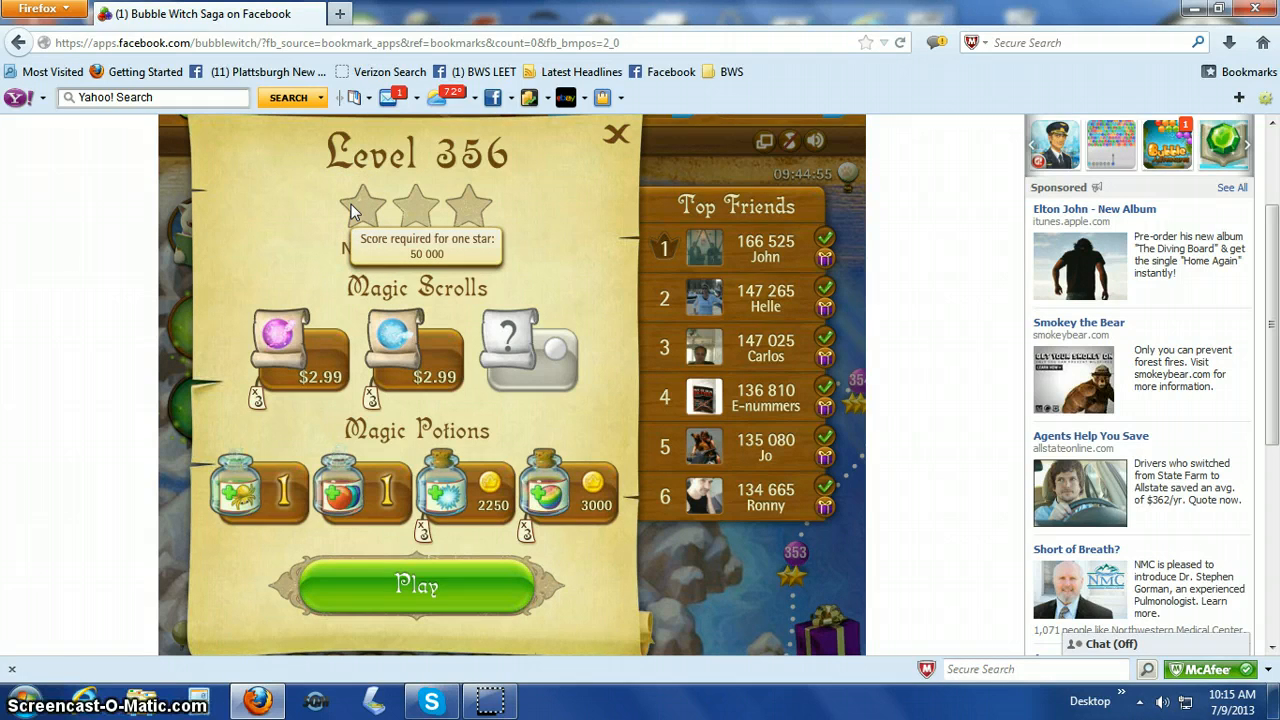
pyautogui.moveTo(412, 212)
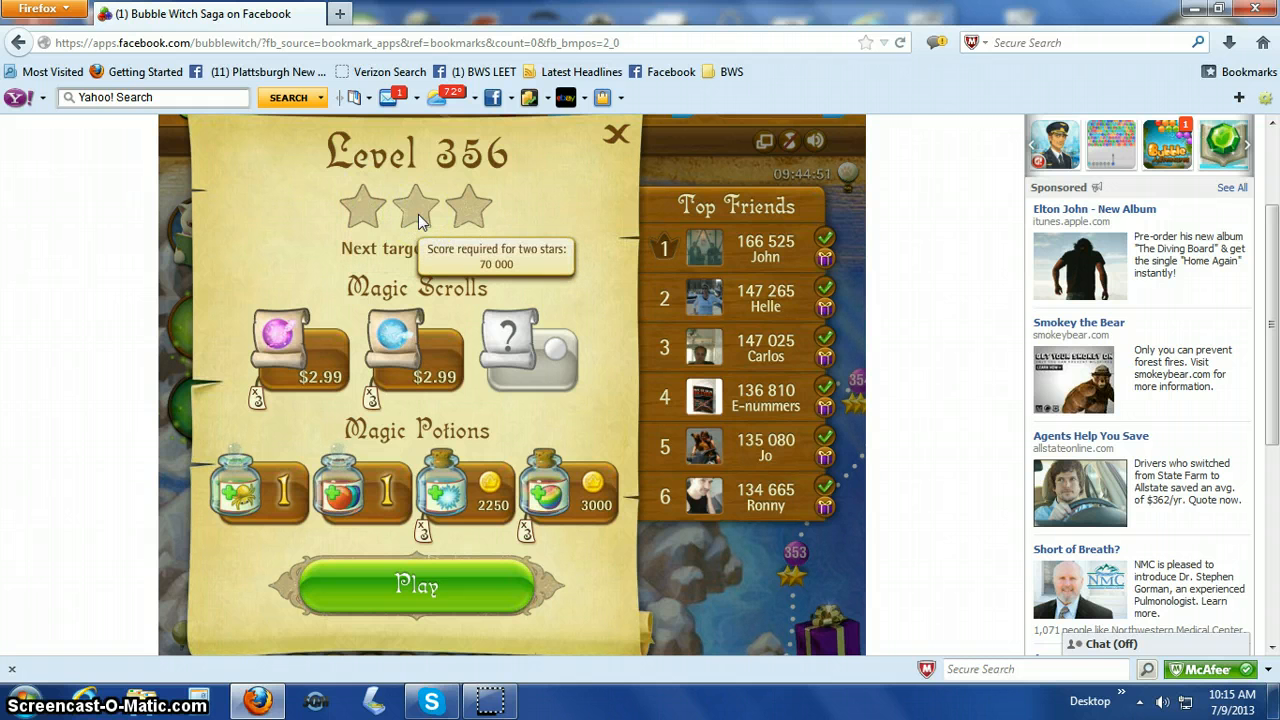
pyautogui.moveTo(466, 218)
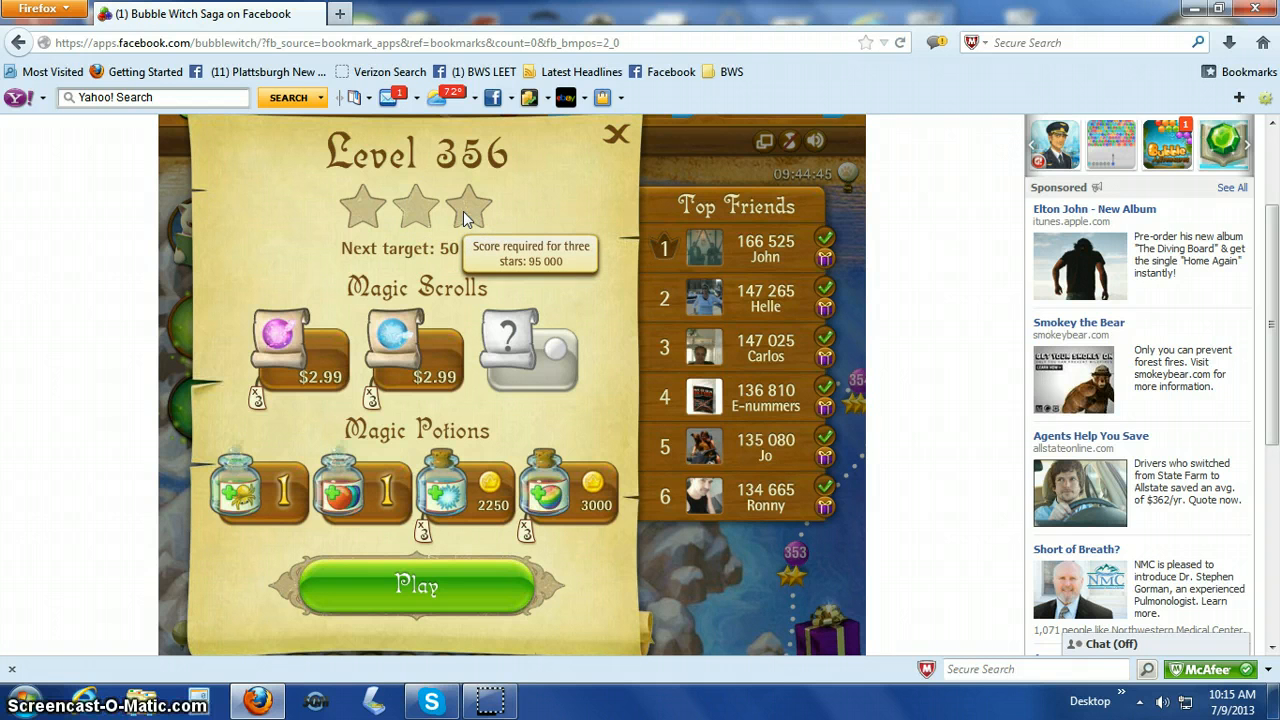
pyautogui.click(425, 218)
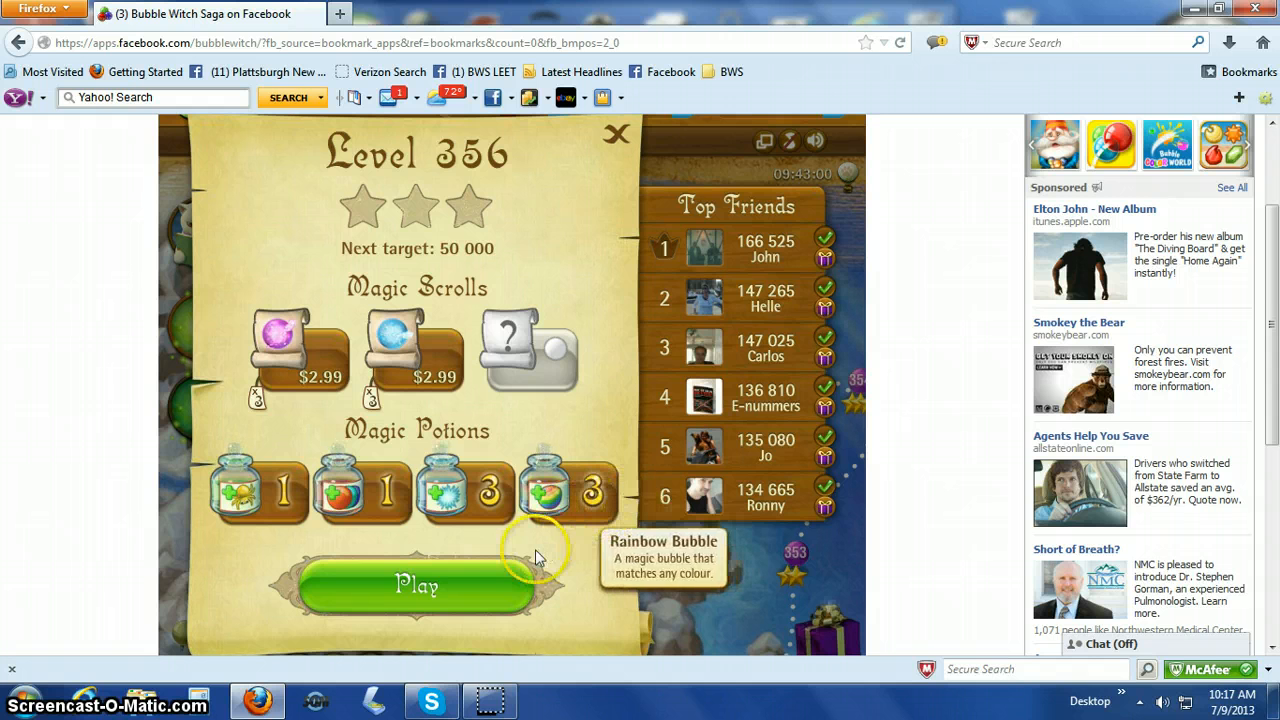
# Start playing level 356 so its opening bubble layout is on screen
pyautogui.click(486, 586)
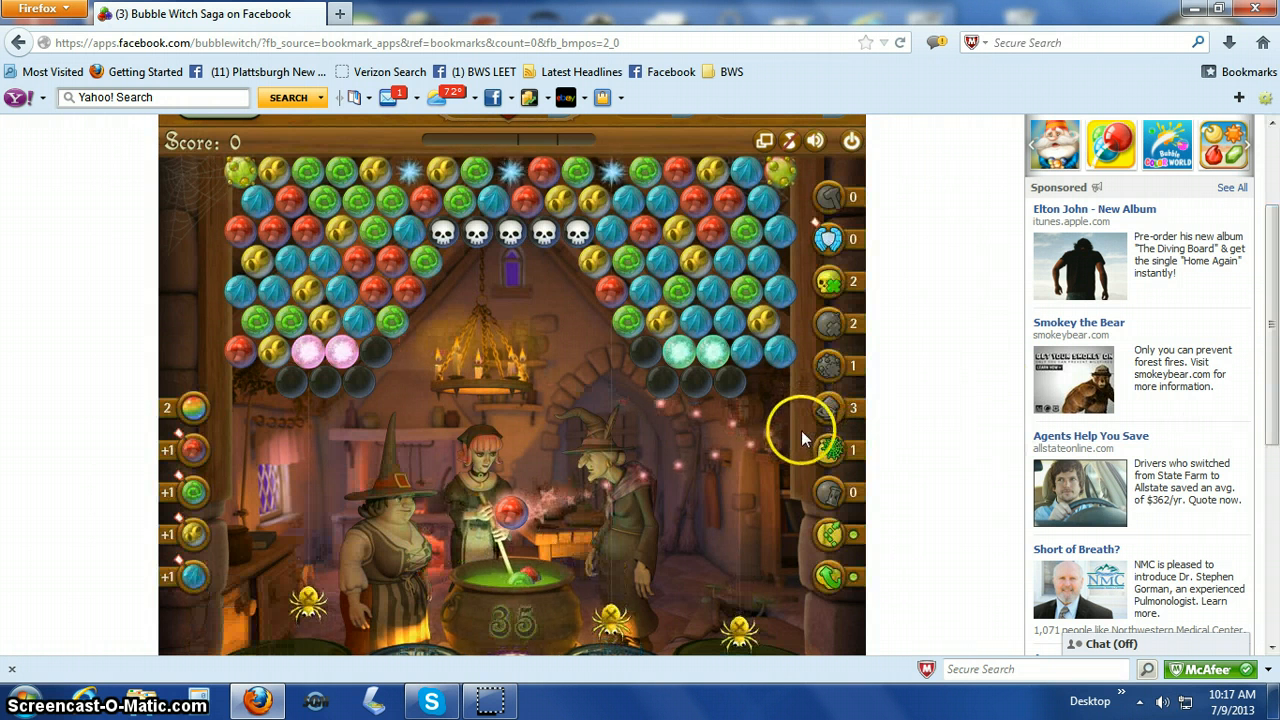
pyautogui.moveTo(1273, 331); pyautogui.dragTo(1275, 343)
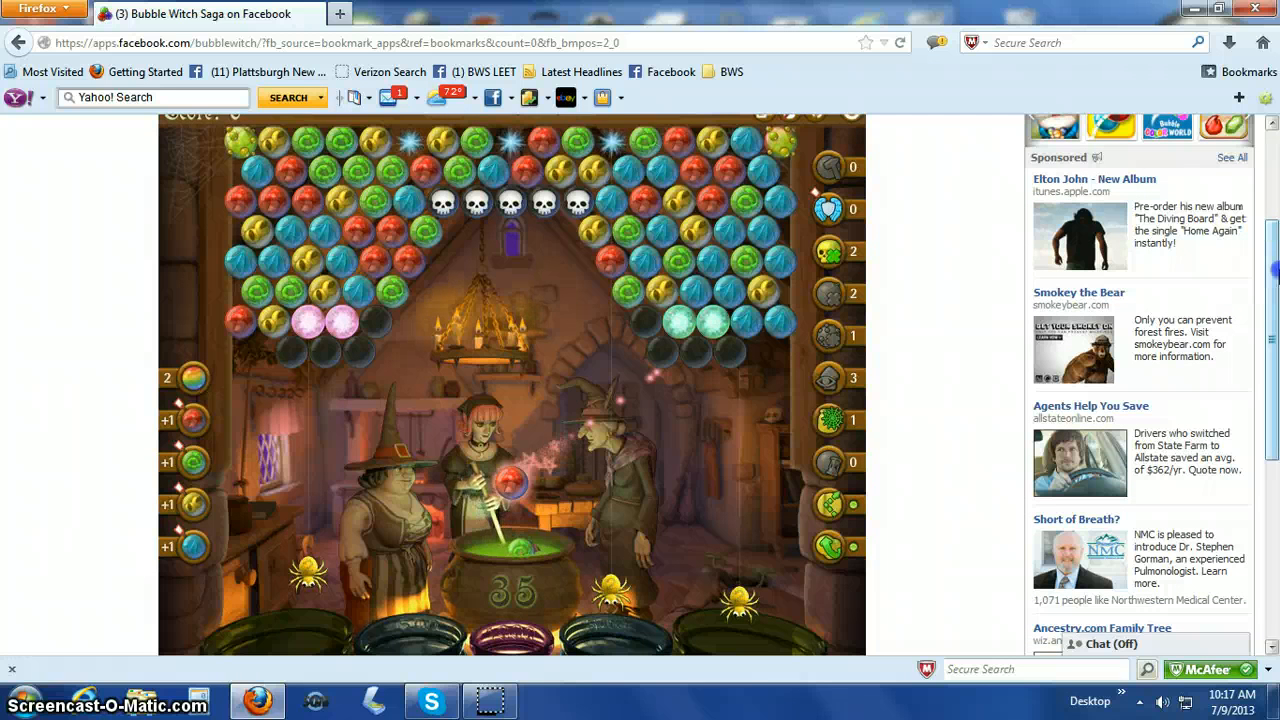
pyautogui.moveTo(1277, 270); pyautogui.dragTo(1277, 271)
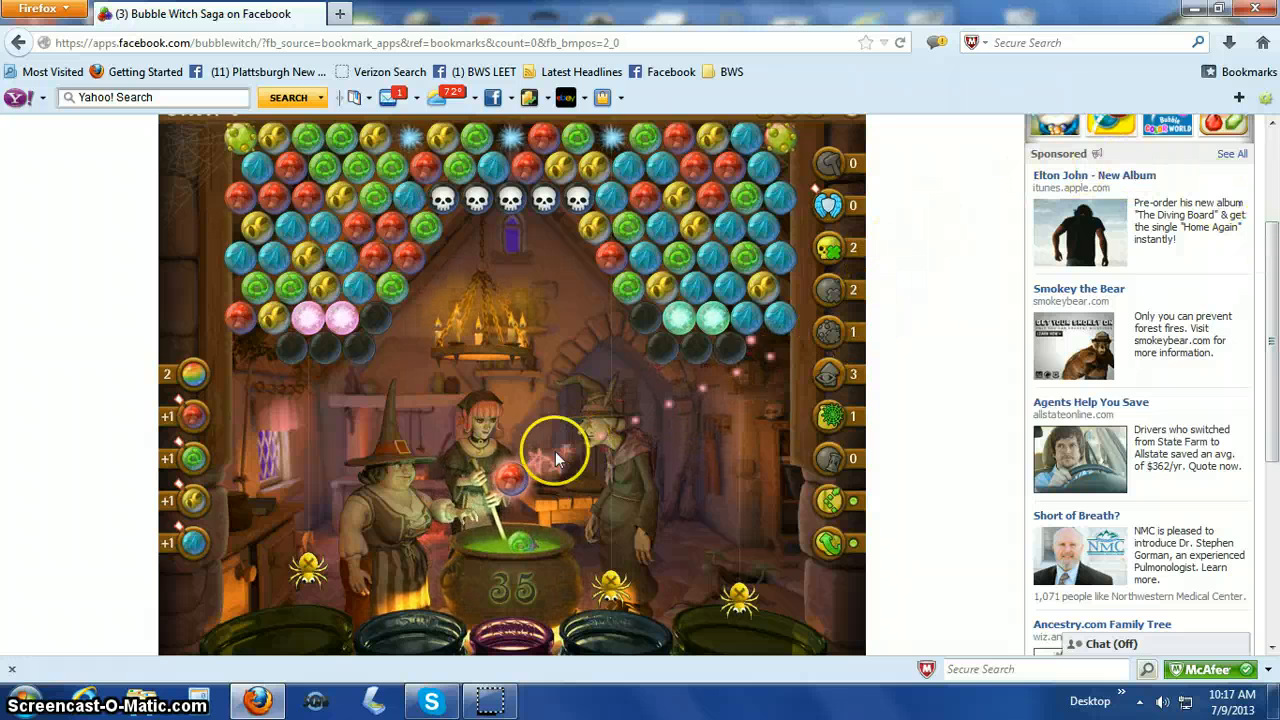
# Switch to Paint and paste the captured screenshot of the level 356 layout into the blank picture
pyautogui.click(25, 702)
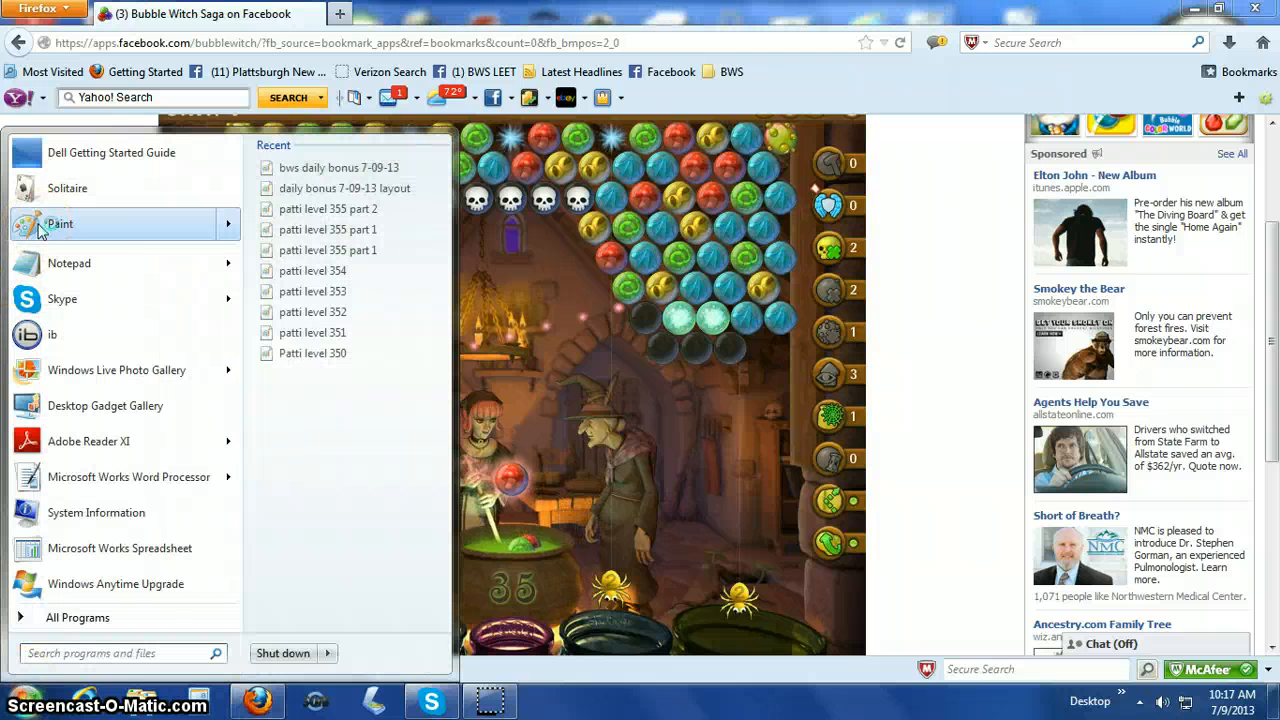
pyautogui.click(39, 225)
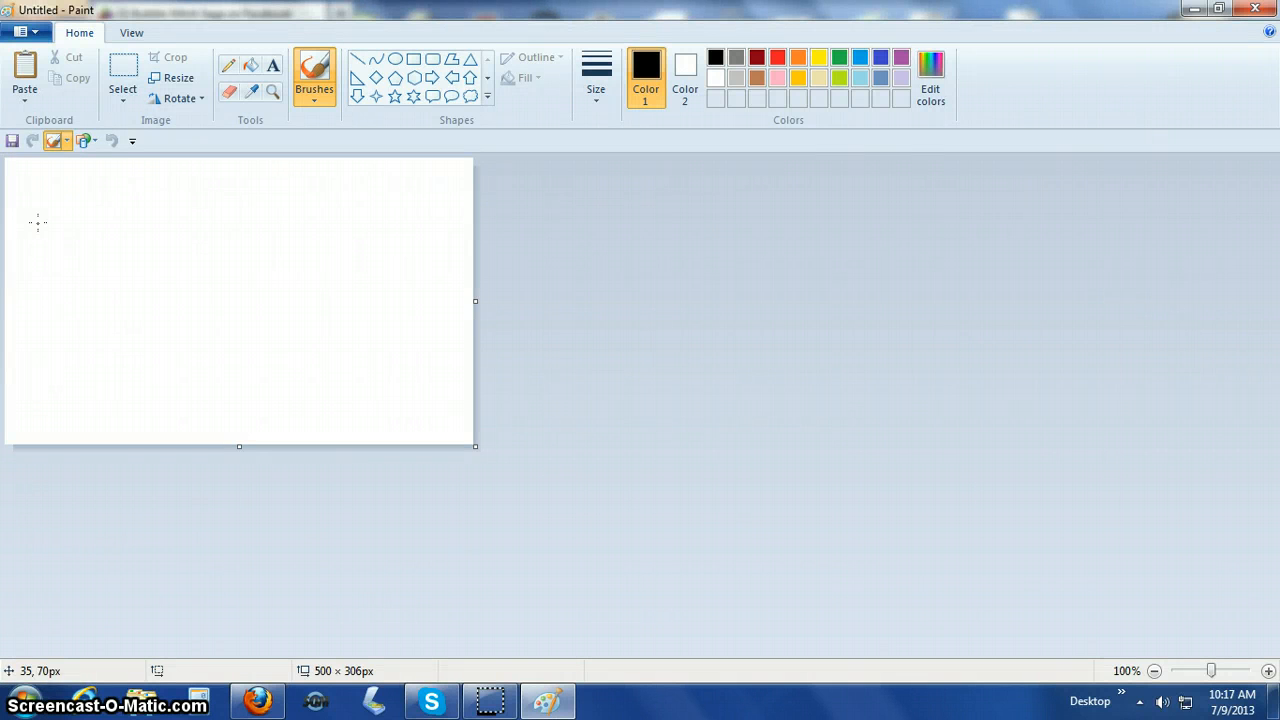
pyautogui.click(25, 68)
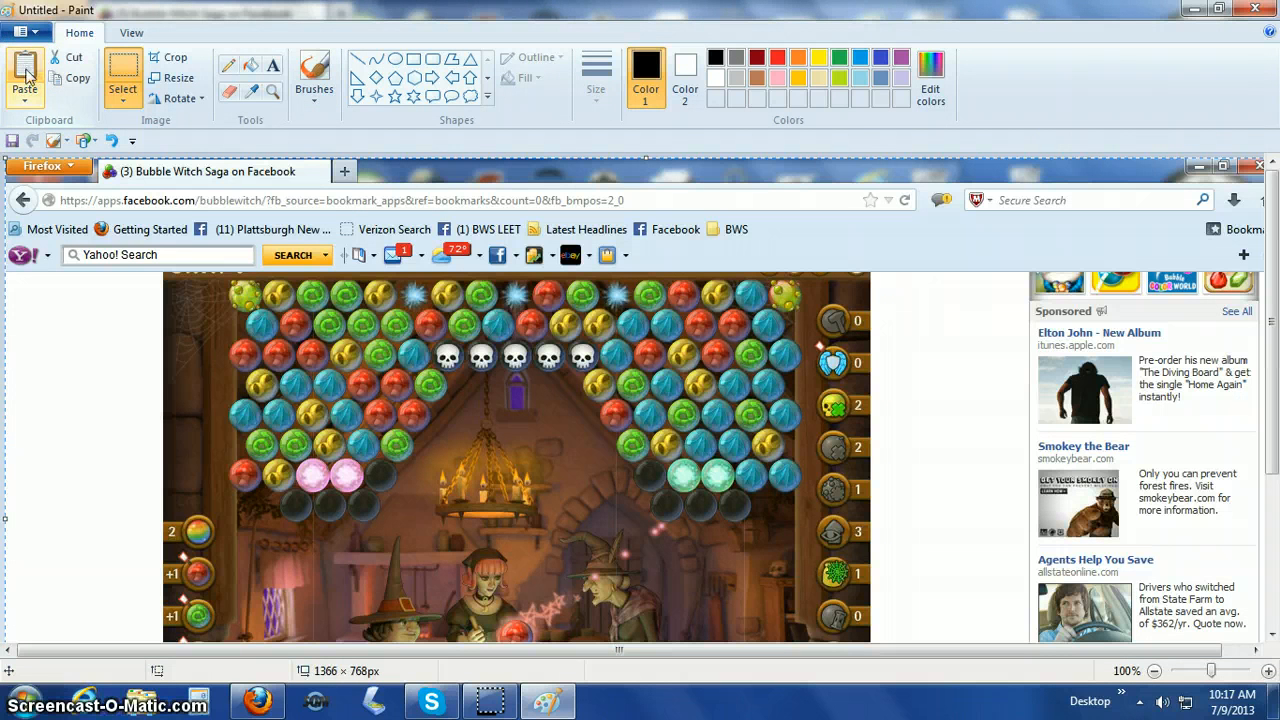
# Save the picture in Documents as a JPEG, named with the player's first name followed by "level 356"
pyautogui.click(13, 141)
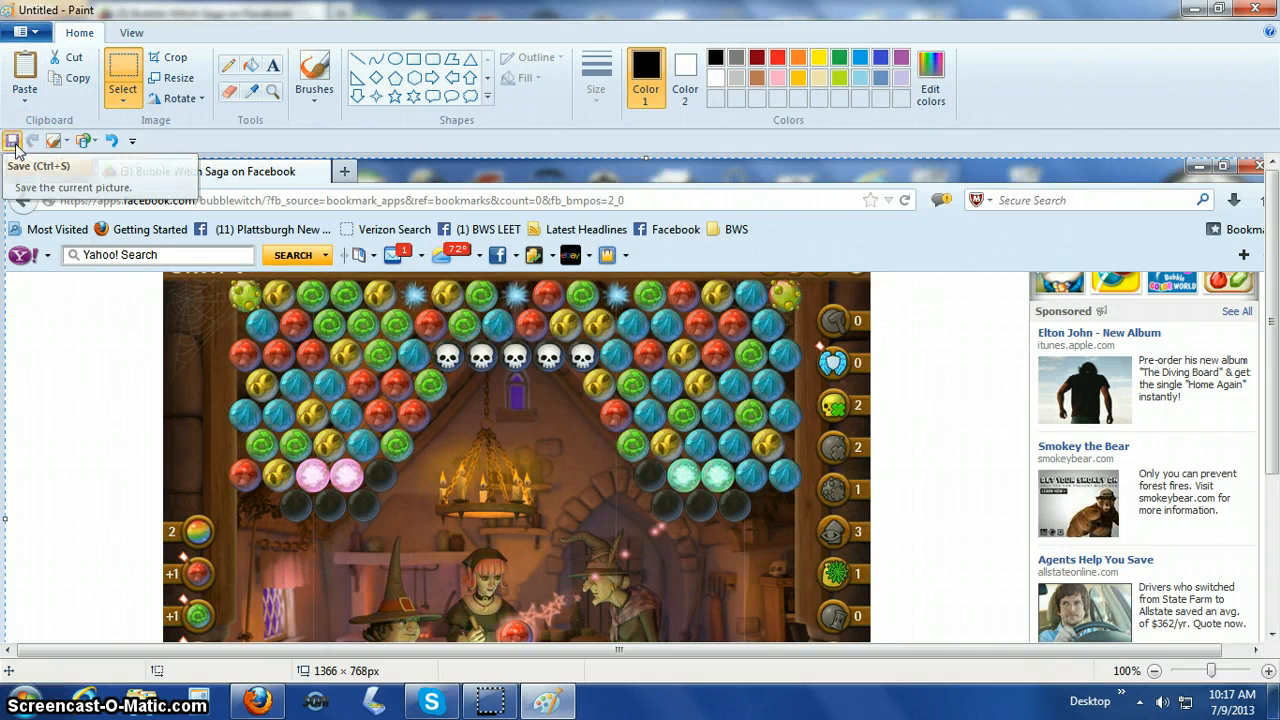
pyautogui.click(14, 146)
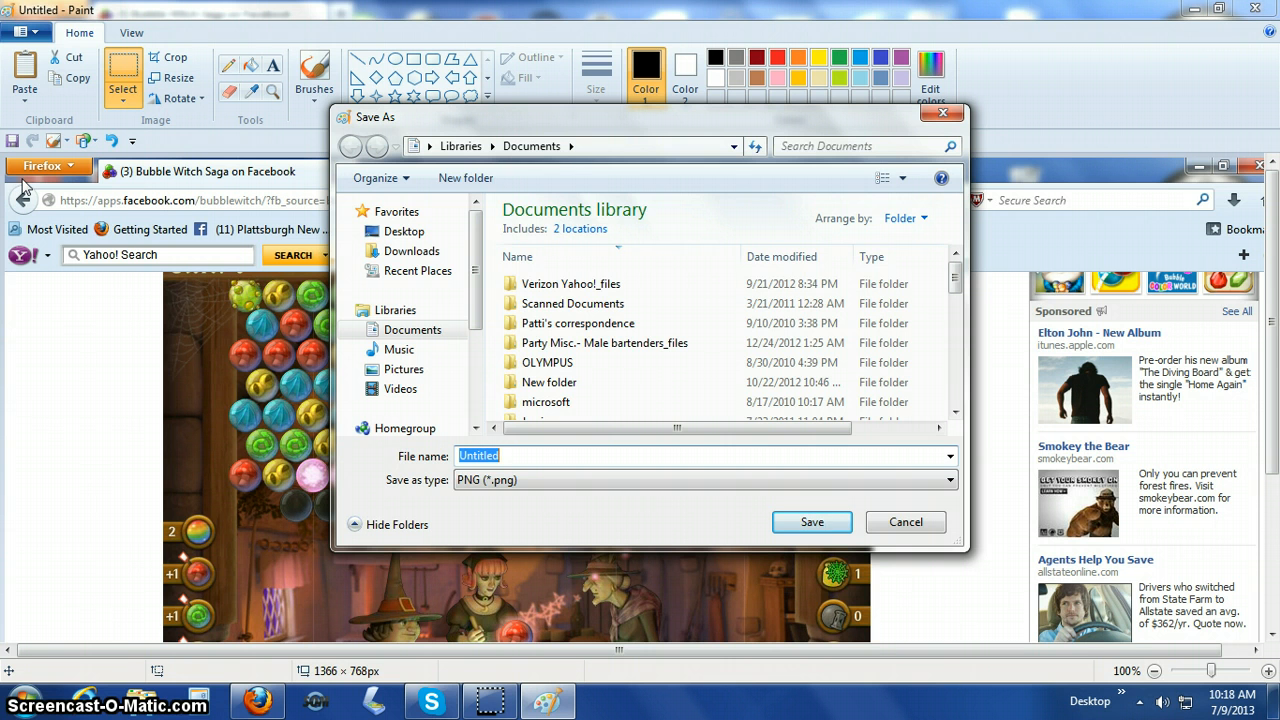
pyautogui.write('Patt')
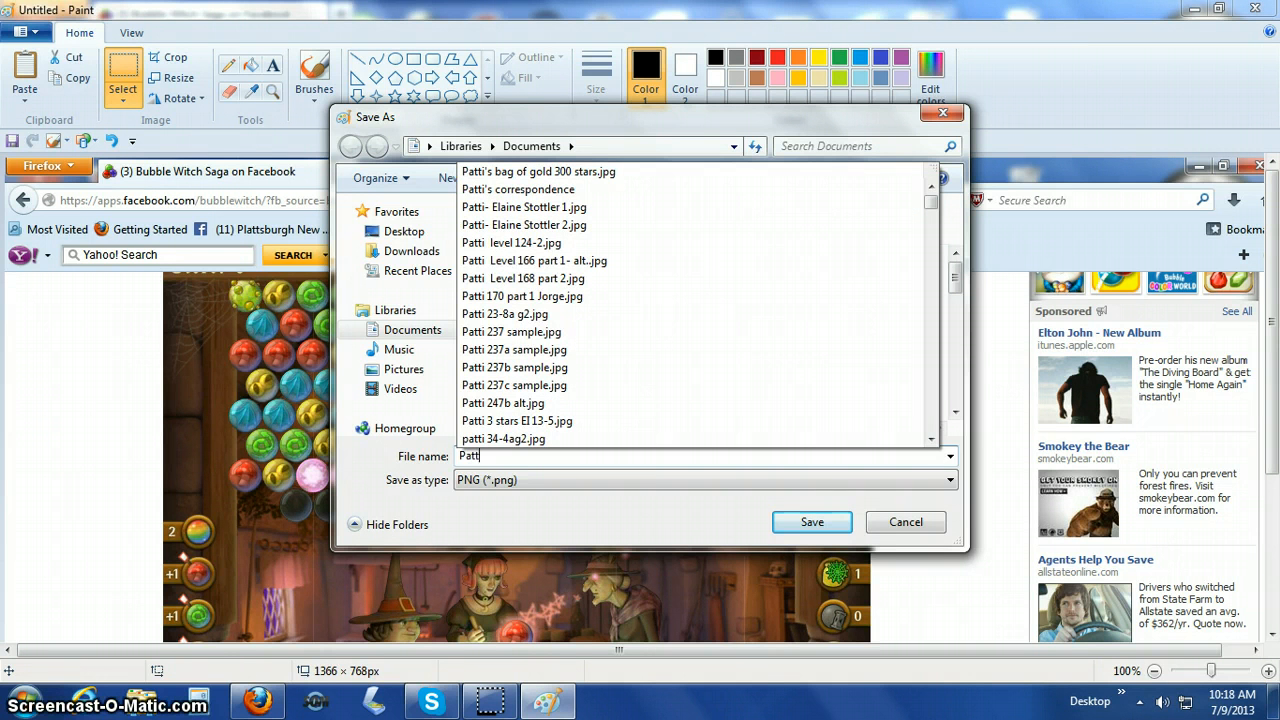
pyautogui.write('i ')
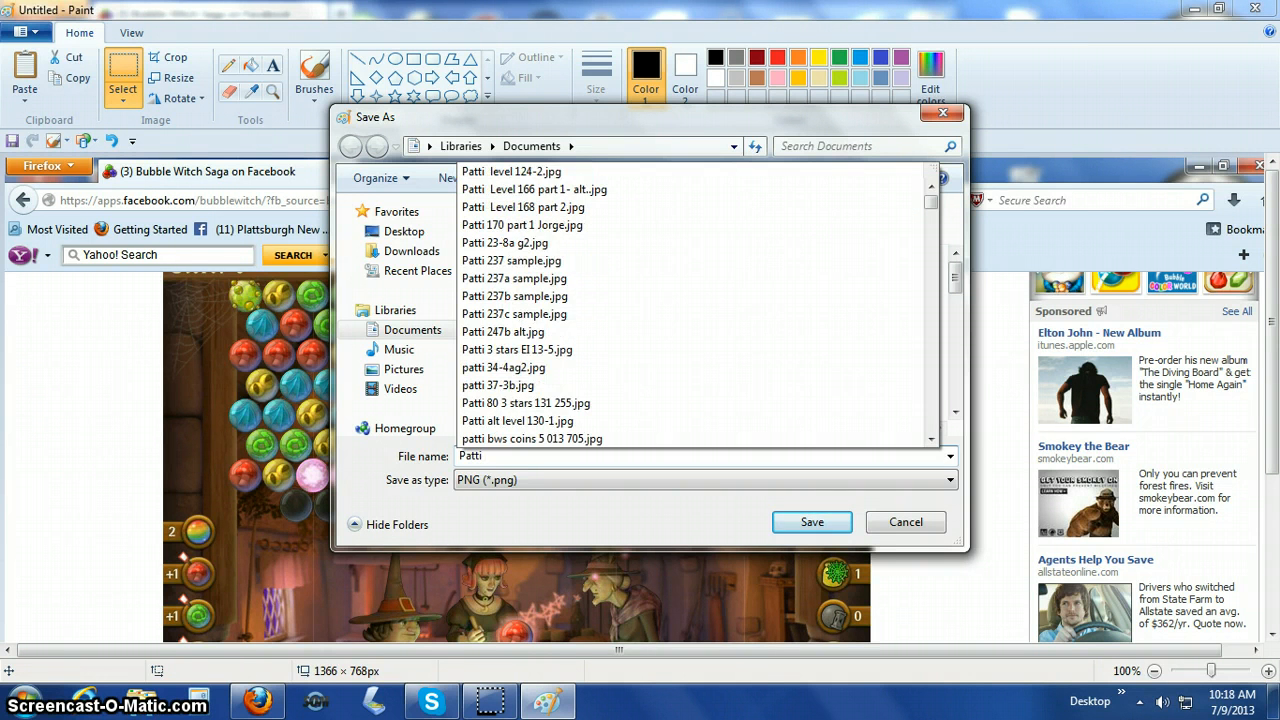
pyautogui.write('le')
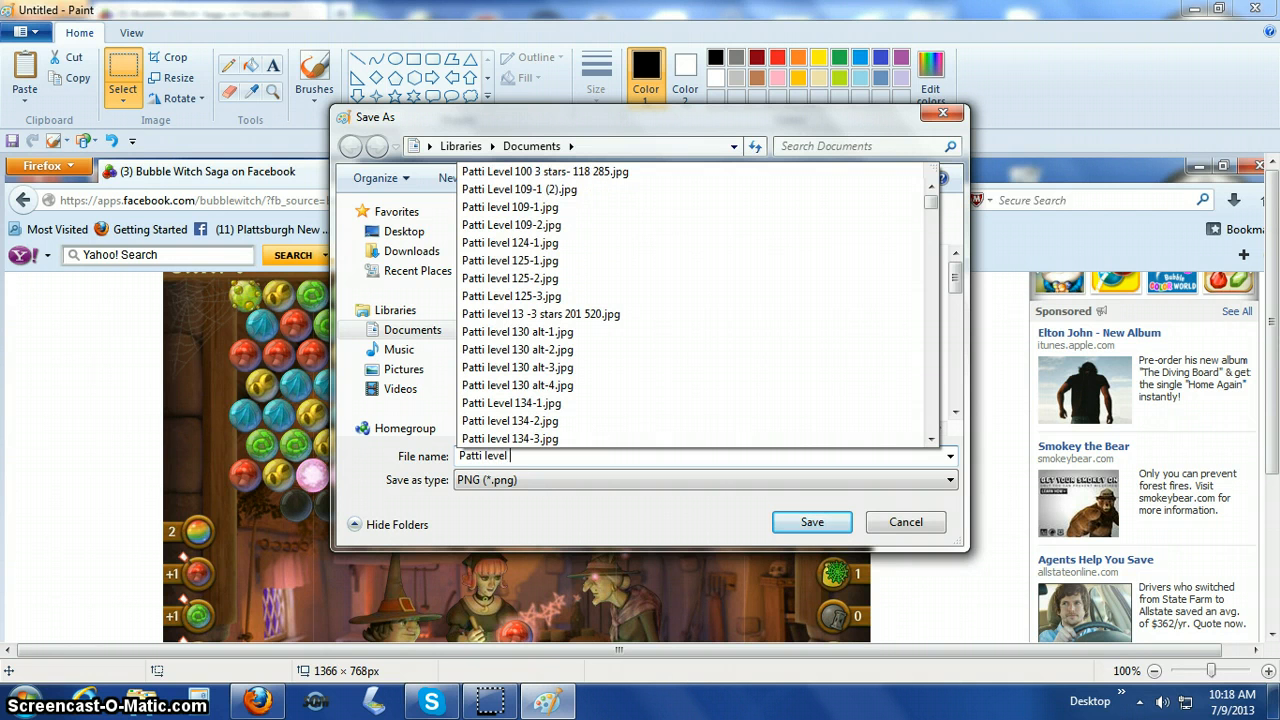
pyautogui.write('vel 356')
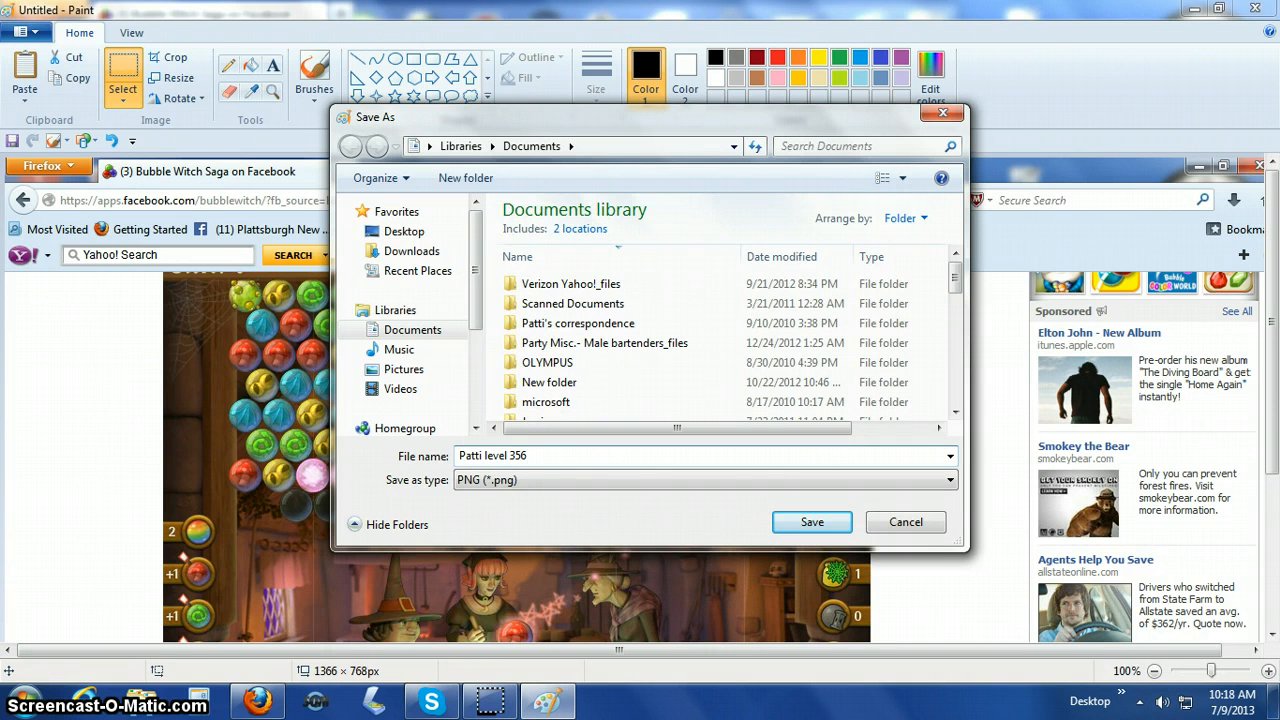
pyautogui.click(651, 481)
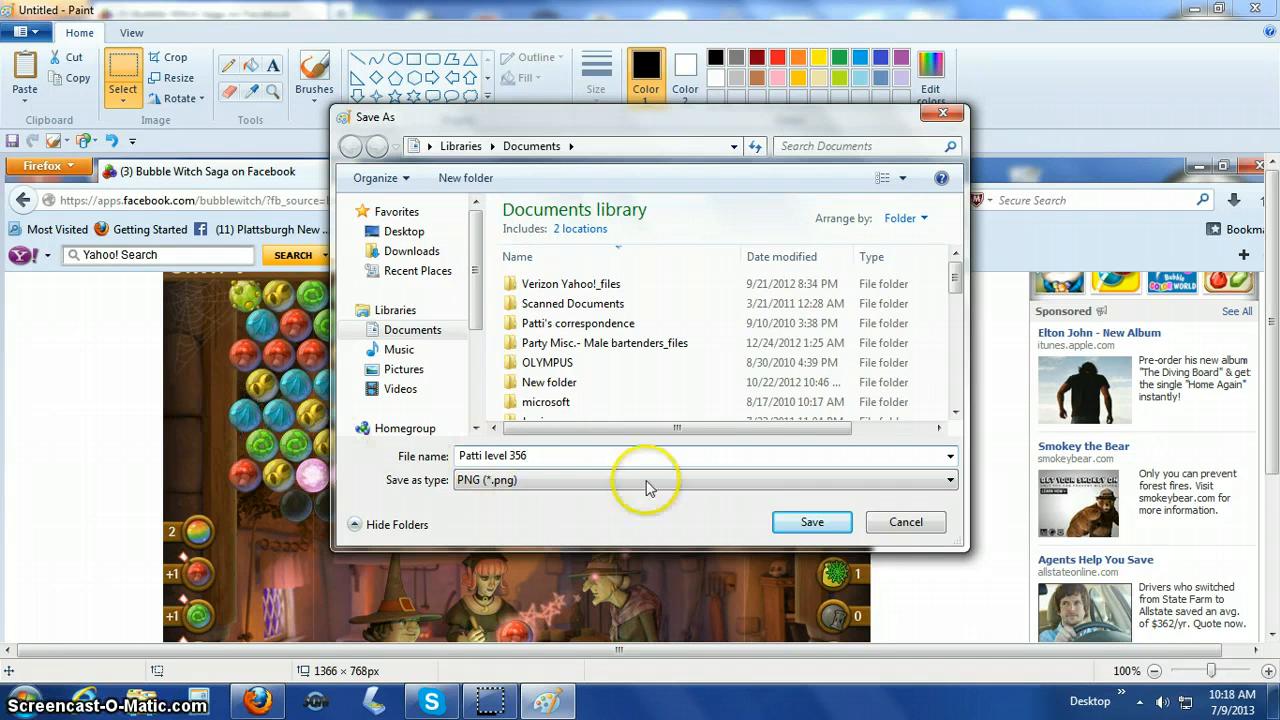
pyautogui.click(950, 482)
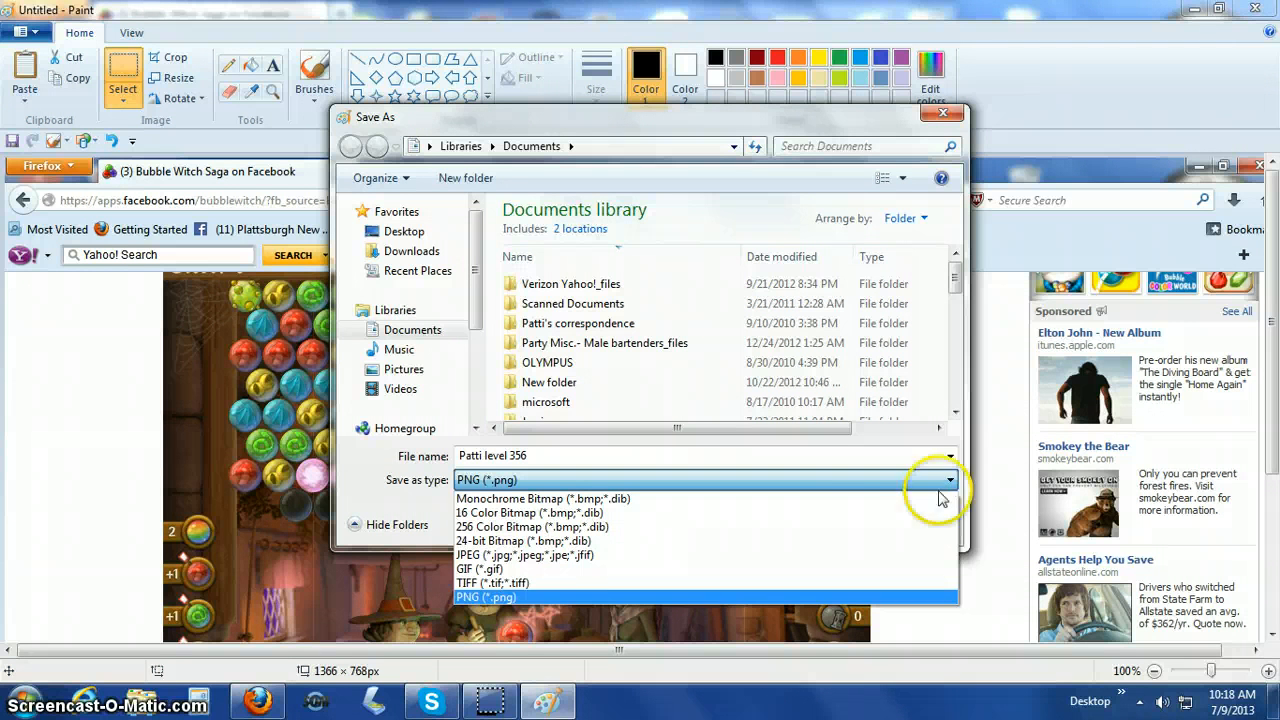
pyautogui.click(717, 562)
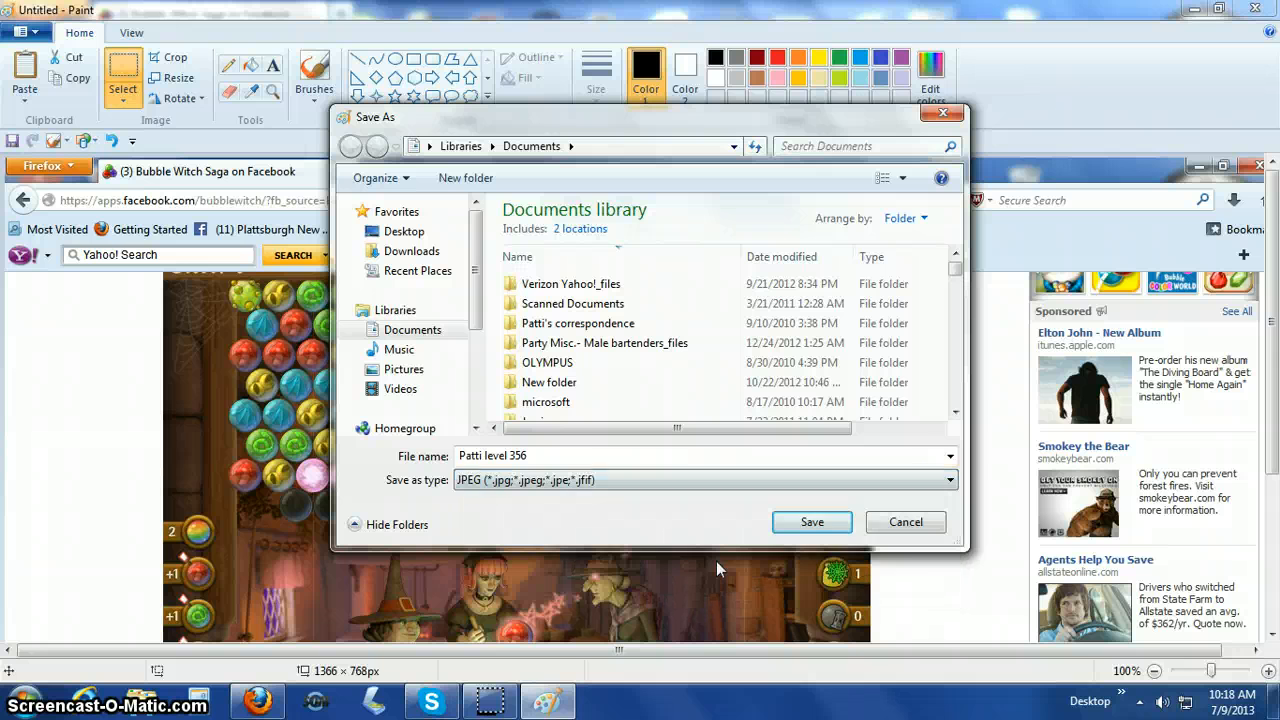
pyautogui.click(842, 530)
# Resize the whole picture by pixels to 1266 wide, maintaining the aspect ratio
pyautogui.moveTo(1268, 392); pyautogui.dragTo(1270, 472)
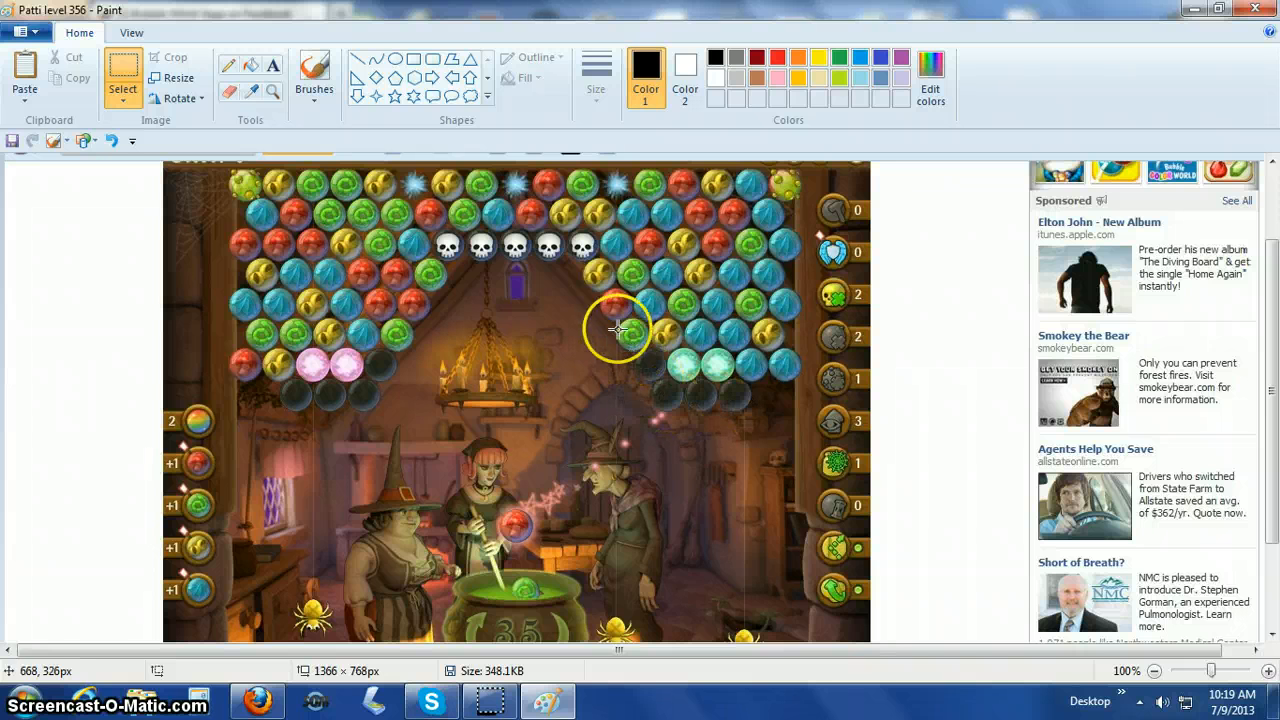
pyautogui.click(533, 314)
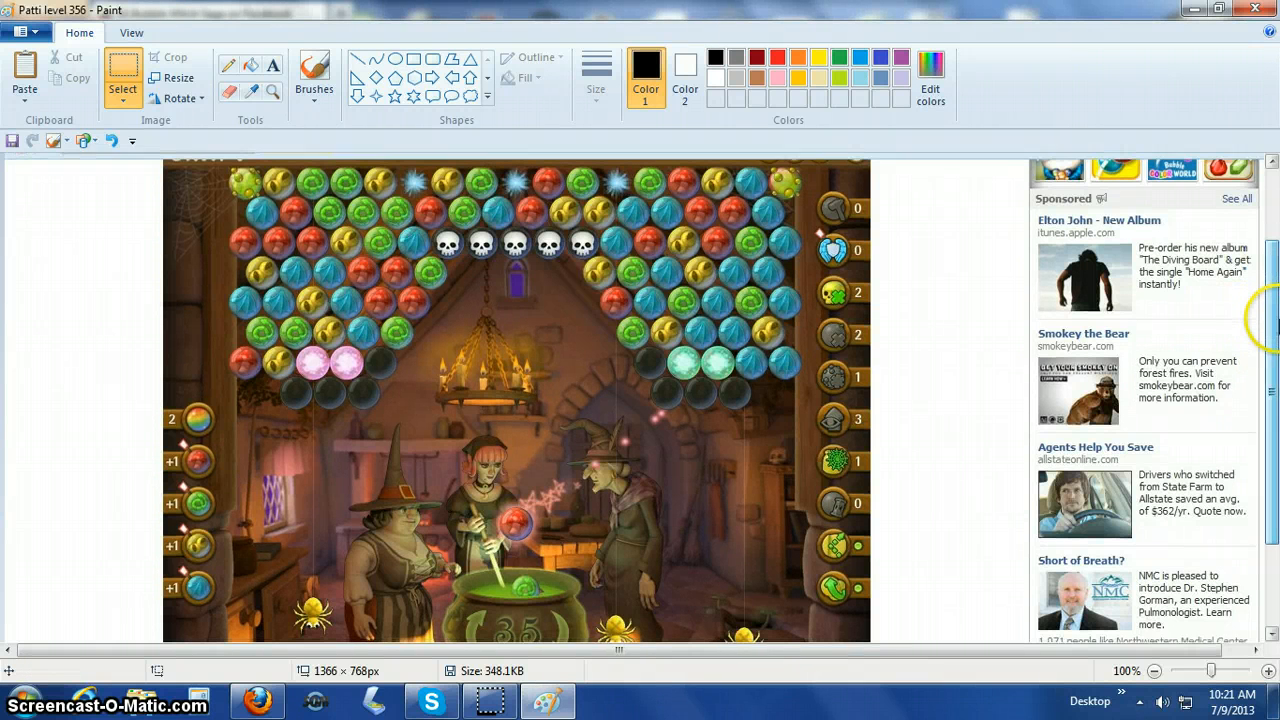
pyautogui.moveTo(1272, 329); pyautogui.dragTo(1276, 331)
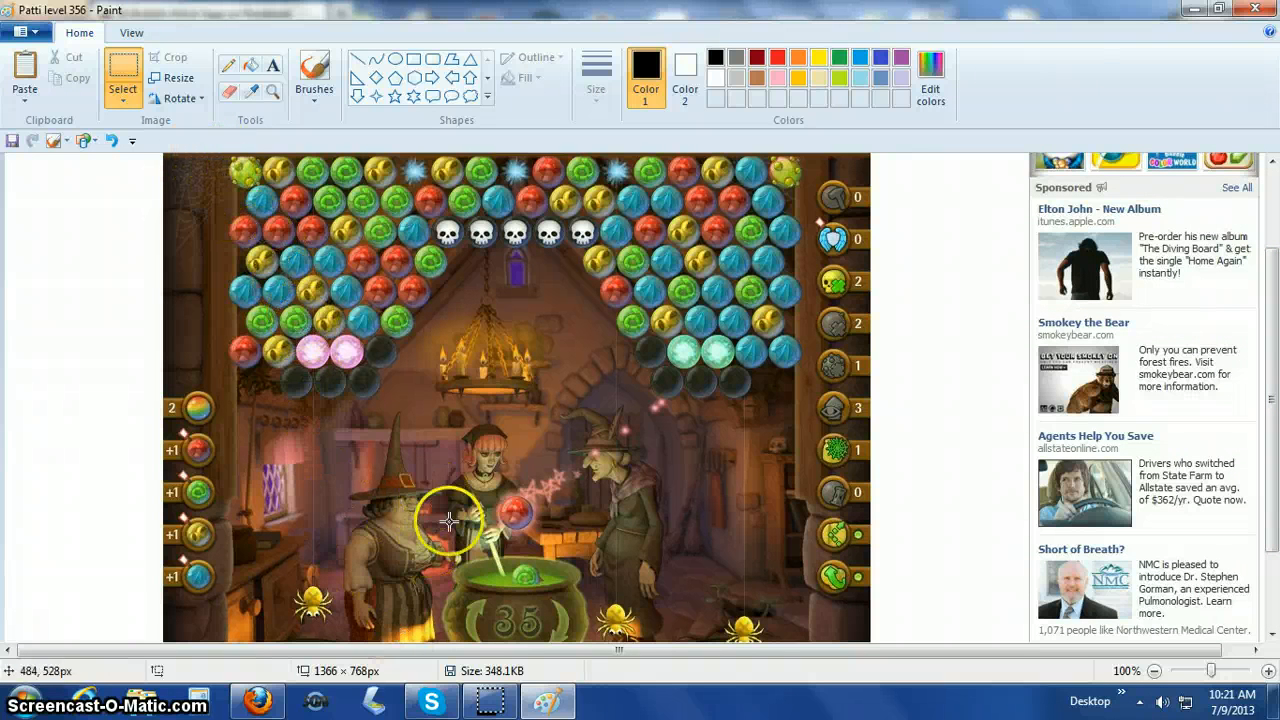
pyautogui.moveTo(1270, 375)
pyautogui.mouseDown()
pyautogui.moveTo(1270, 452)
pyautogui.moveTo(1261, 416)
pyautogui.moveTo(1251, 428)
pyautogui.moveTo(1230, 389)
pyautogui.mouseUp()
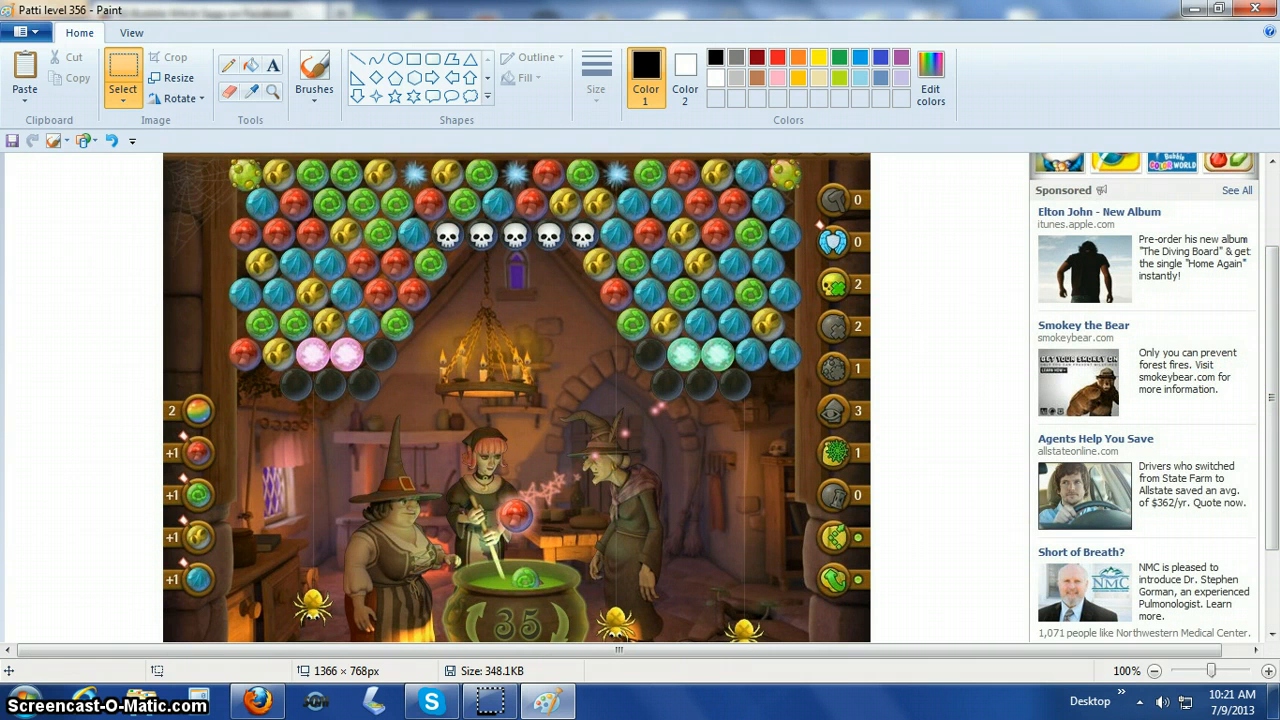
pyautogui.click(160, 88)
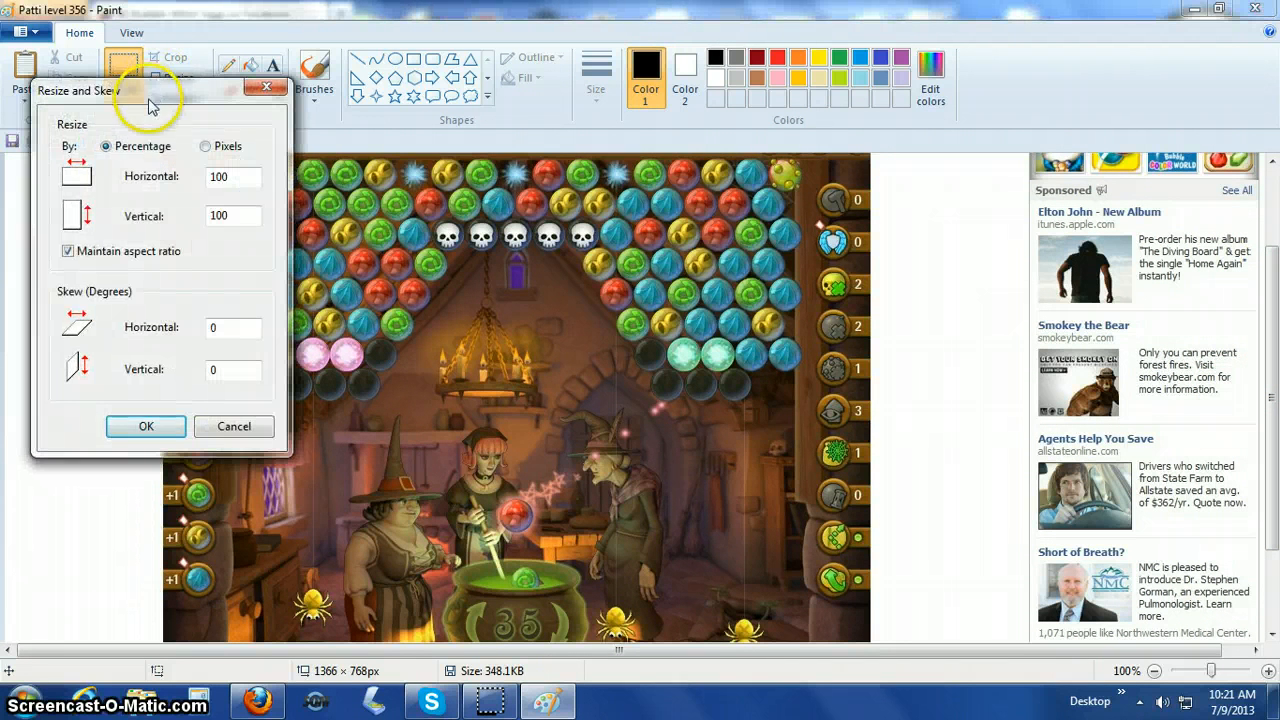
pyautogui.click(207, 147)
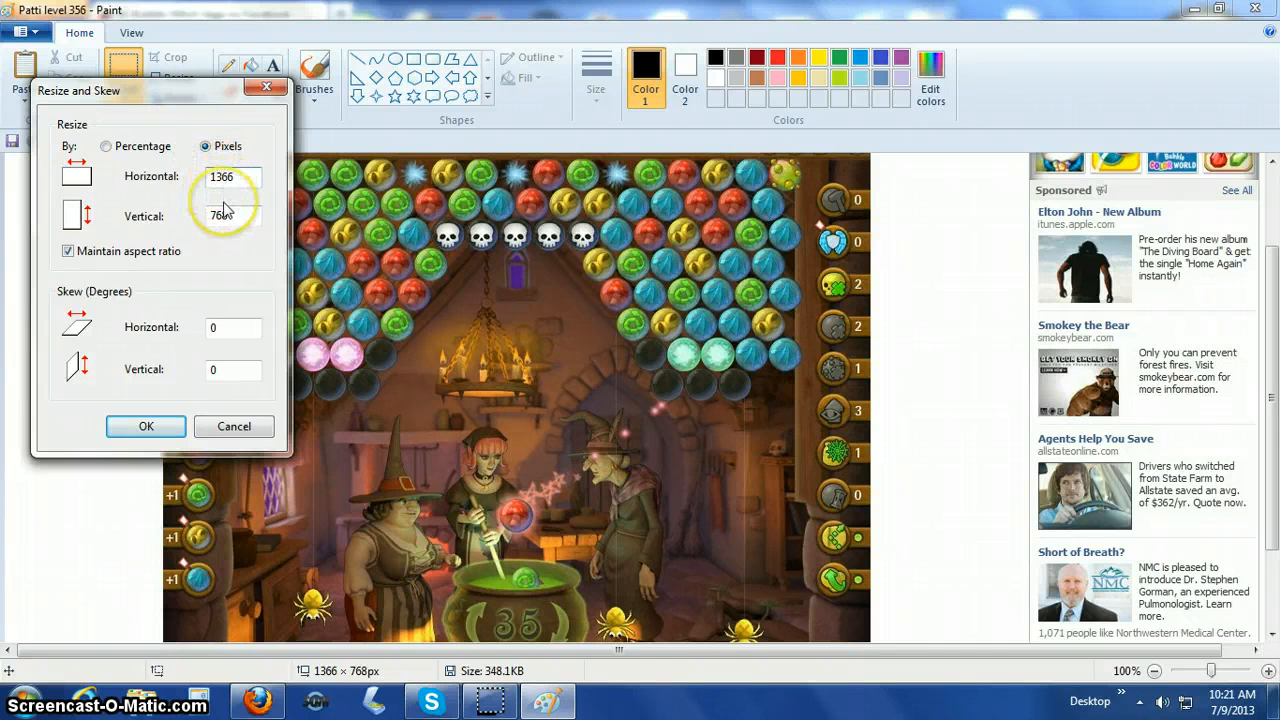
pyautogui.press('Delete')
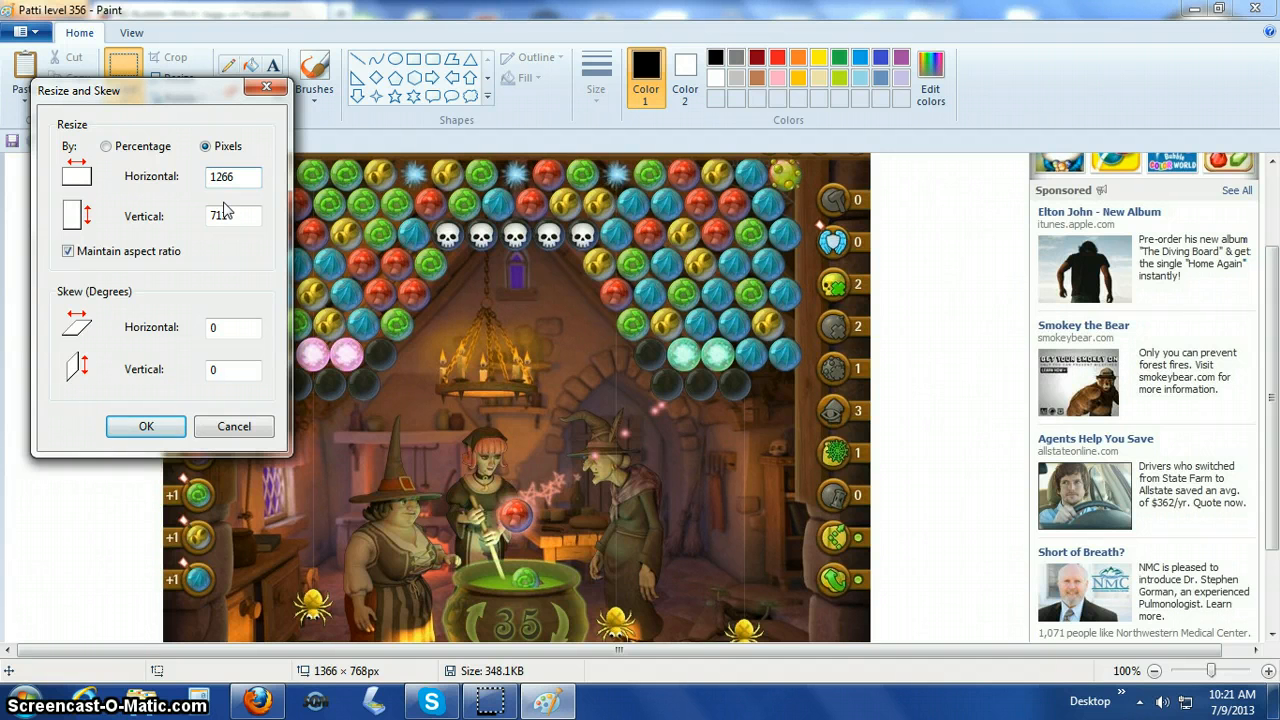
pyautogui.click(146, 428)
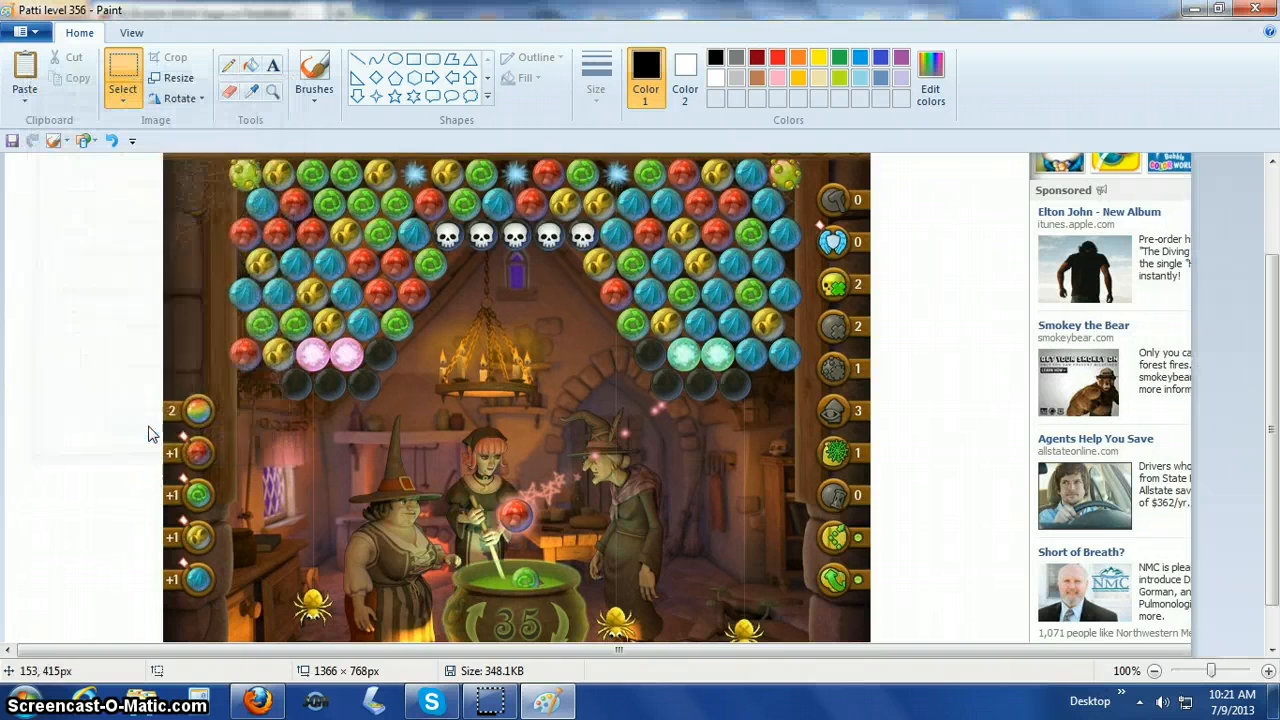
# Crop the picture to the game board, from the top bubble row down to the pots, about 589 × 539 px
pyautogui.moveTo(1278, 357); pyautogui.dragTo(1274, 352)
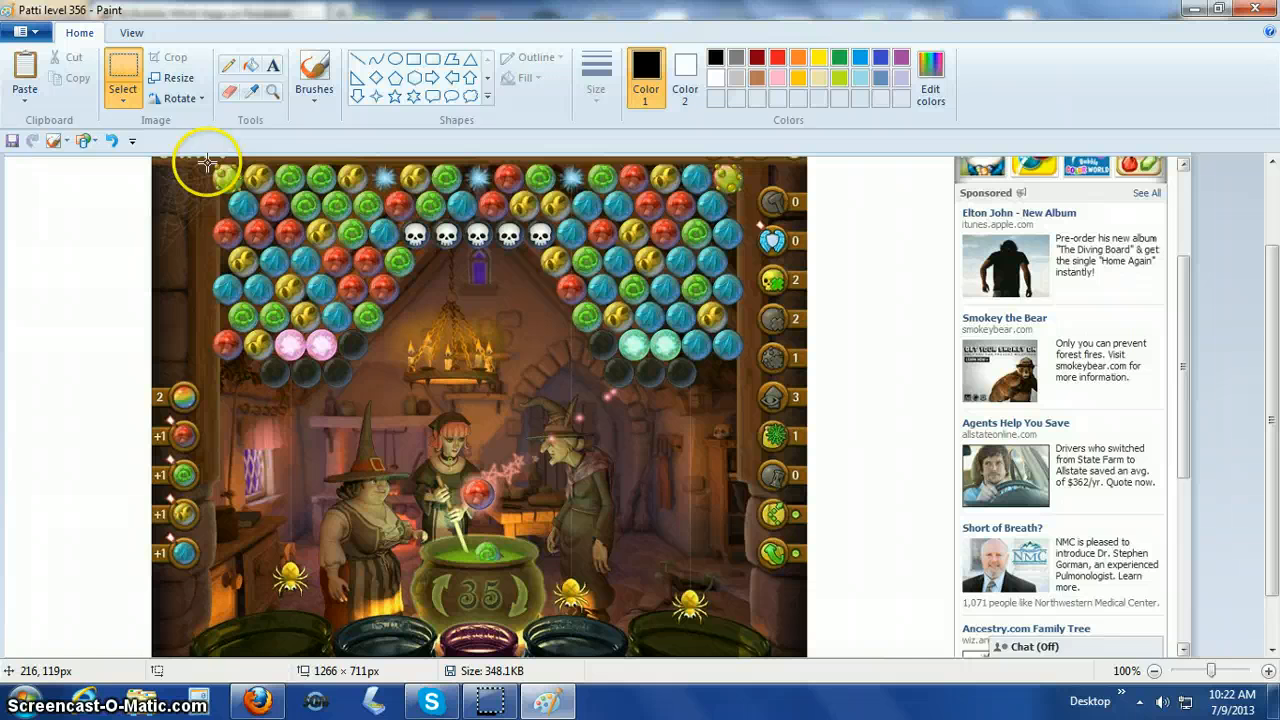
pyautogui.moveTo(207, 160)
pyautogui.mouseDown()
pyautogui.moveTo(201, 600)
pyautogui.moveTo(232, 648)
pyautogui.moveTo(758, 668)
pyautogui.mouseUp()
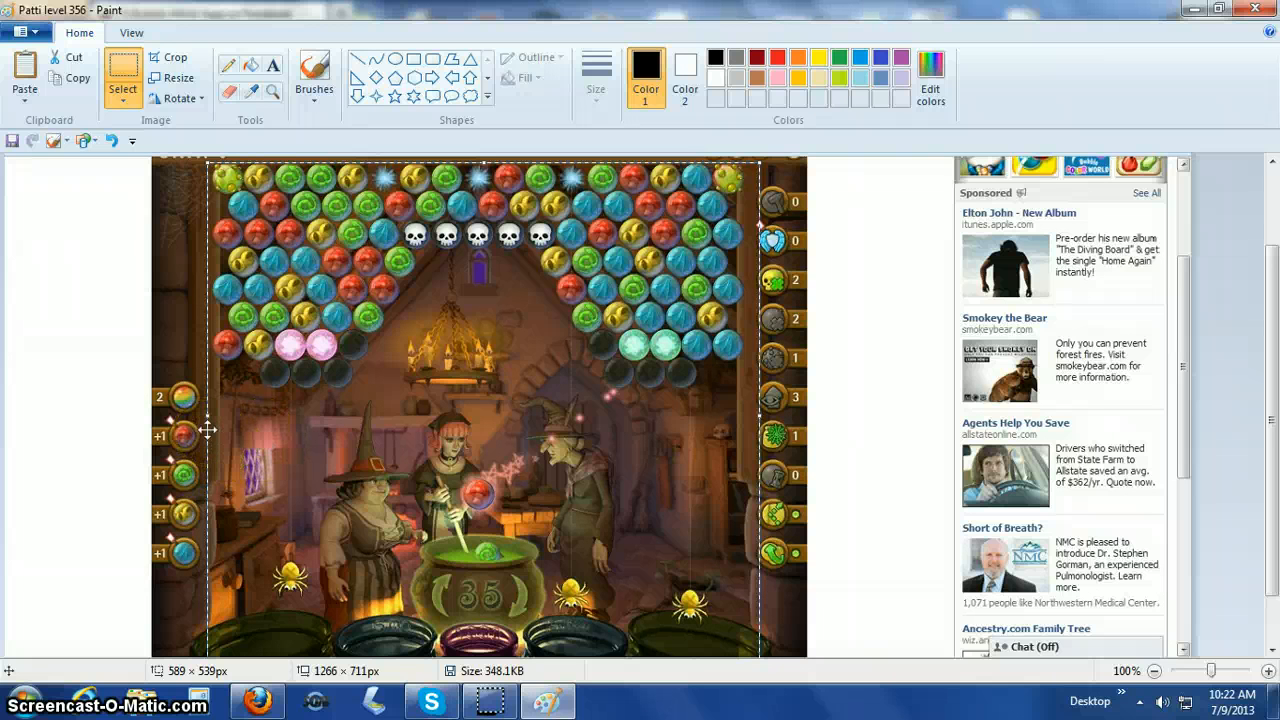
pyautogui.click(170, 62)
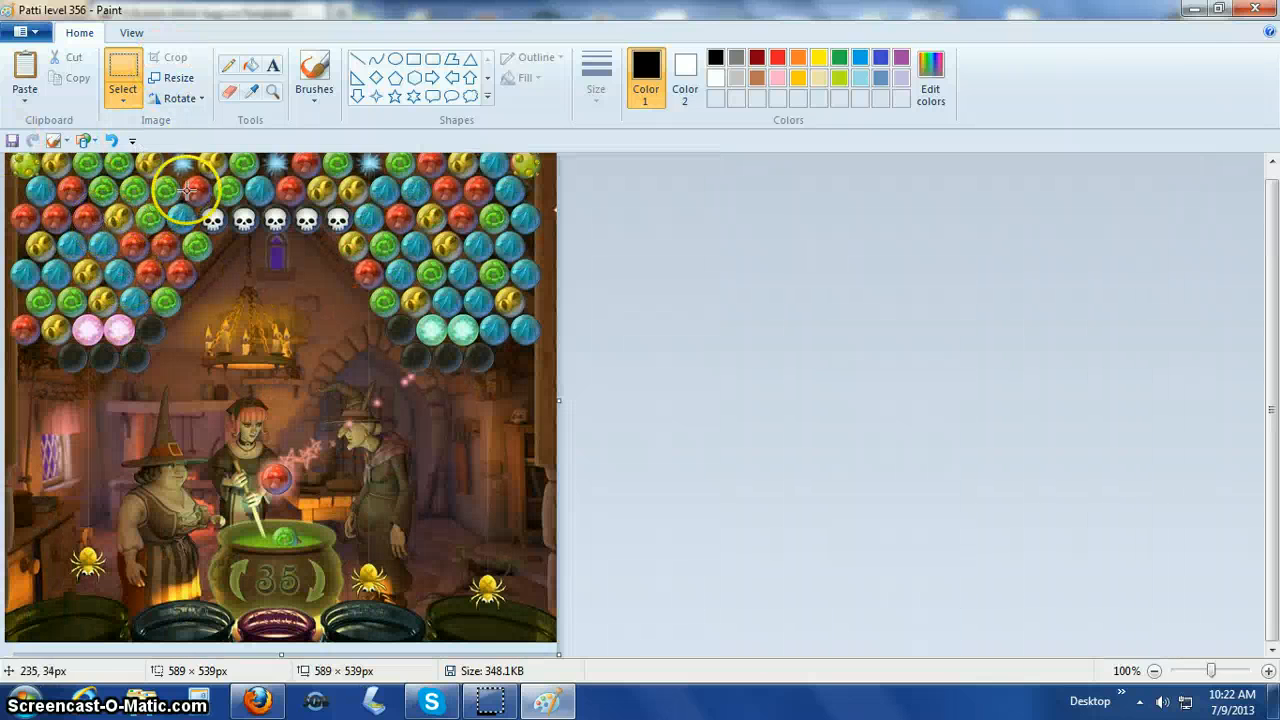
# Try to circle the spotted egg bubble in the board's upper-right corner with a yellow oval about 42 × 34 px
pyautogui.click(819, 58)
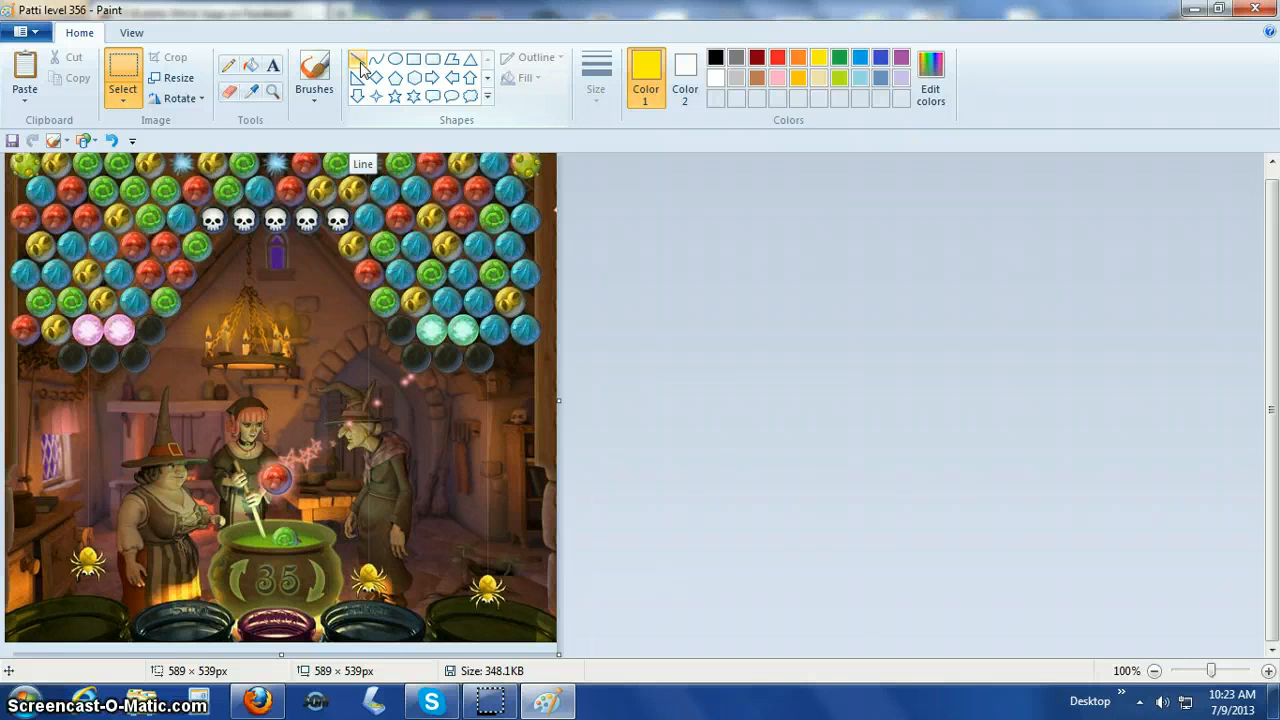
pyautogui.click(402, 61)
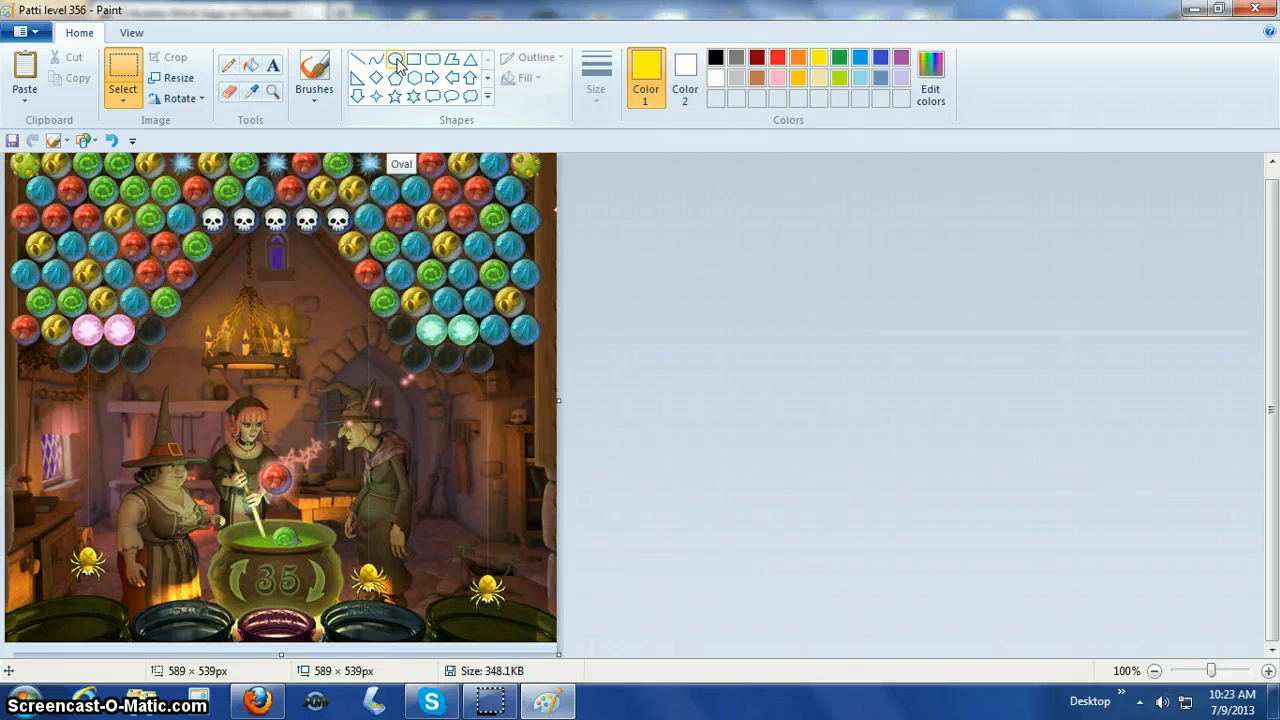
pyautogui.click(397, 61)
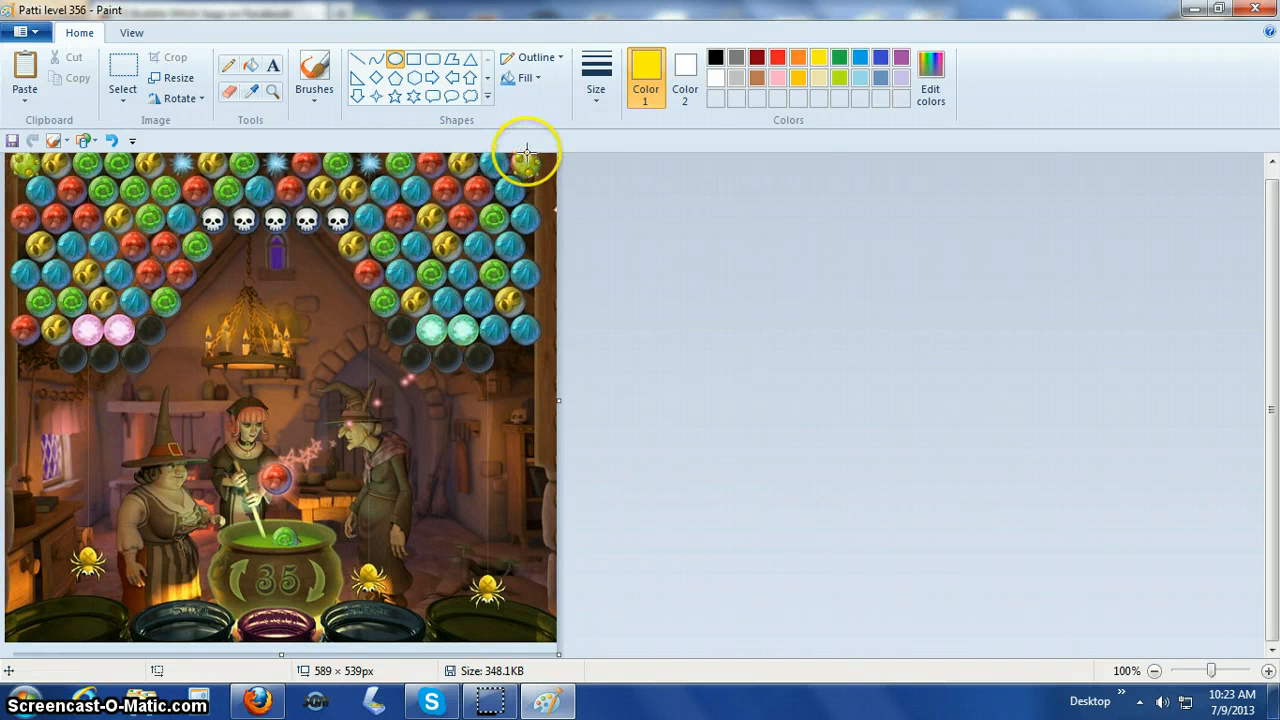
pyautogui.moveTo(524, 152); pyautogui.dragTo(529, 181)
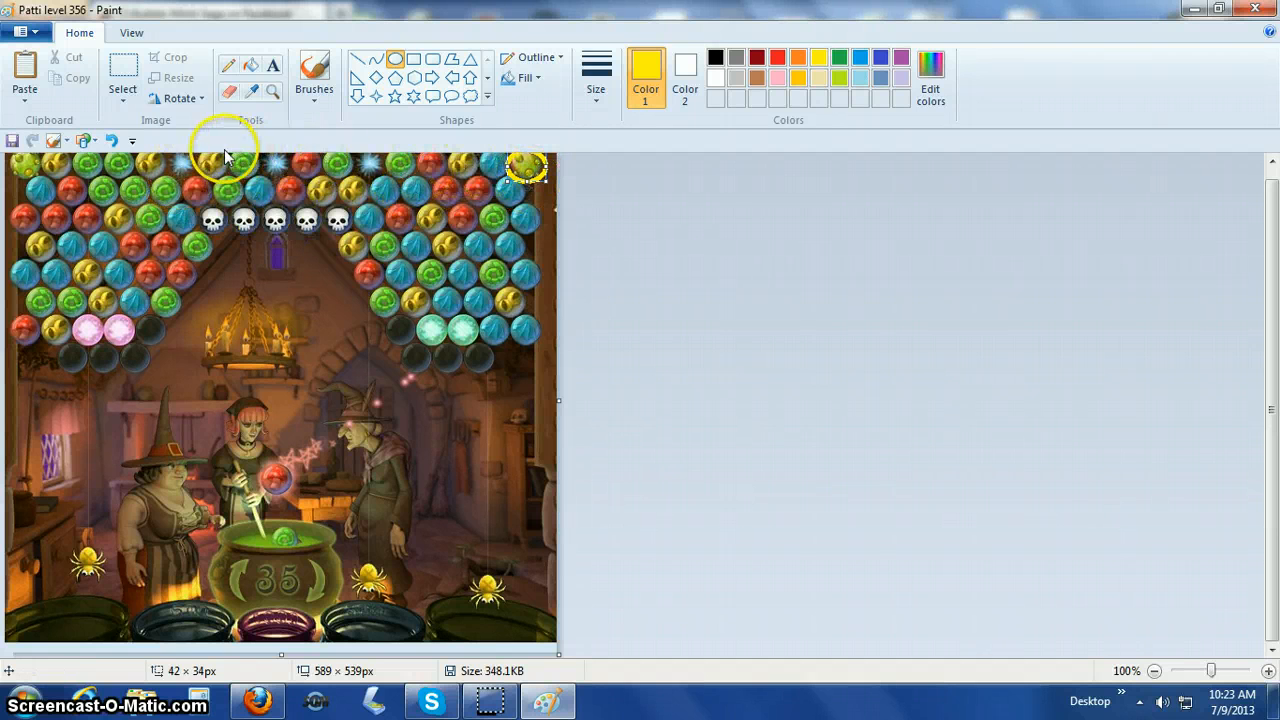
pyautogui.click(114, 145)
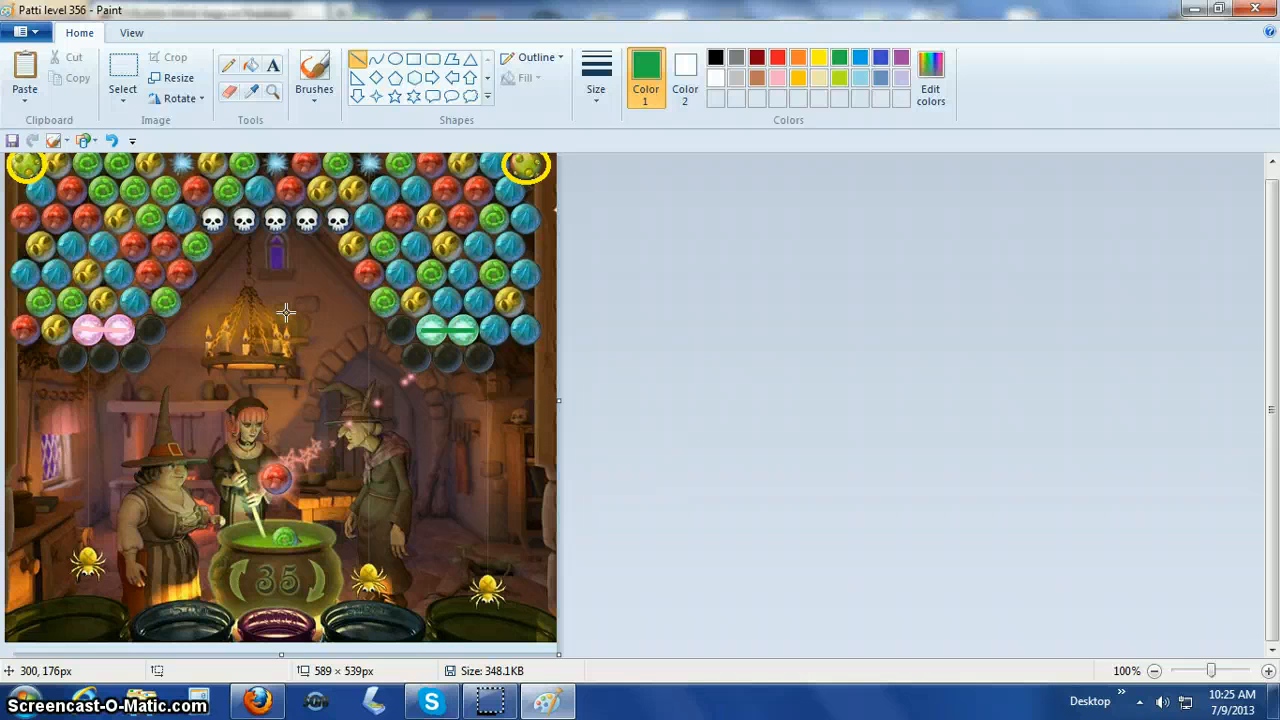
# Choose white as the text colour and place a text box across the pots at the picture's lower edge
pyautogui.click(798, 58)
pyautogui.click(798, 78)
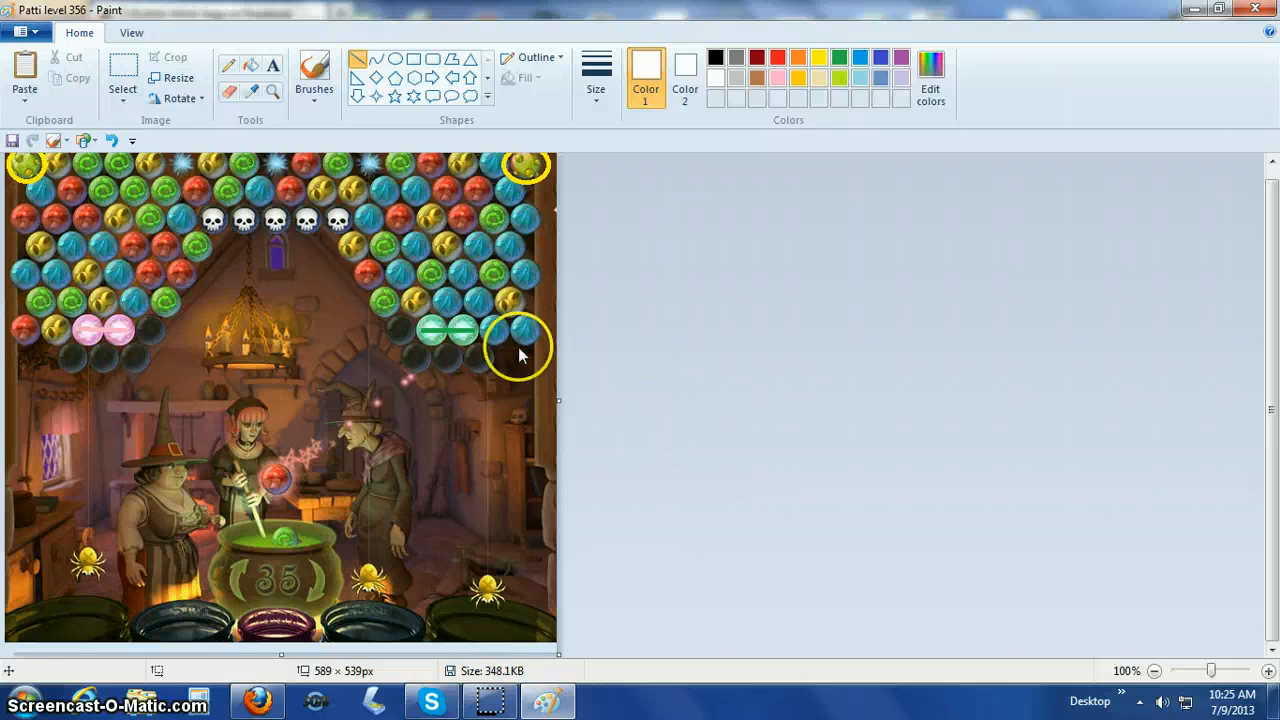
pyautogui.click(274, 70)
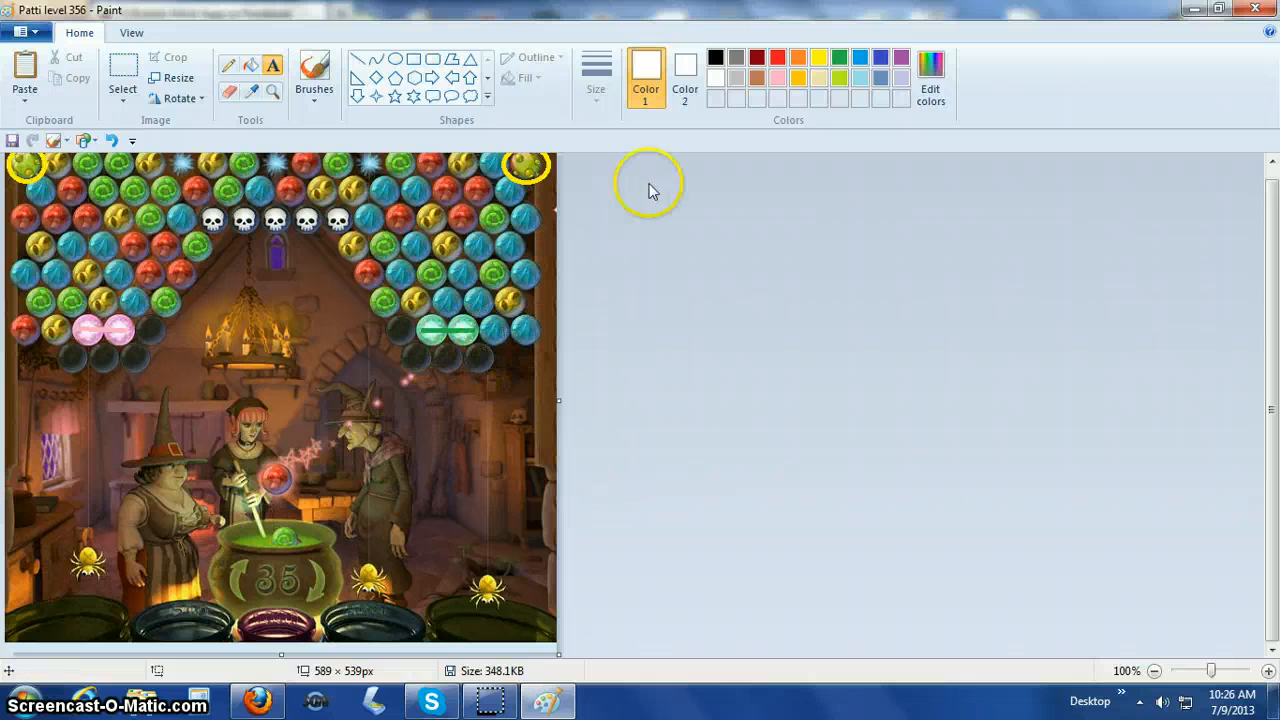
pyautogui.click(273, 65)
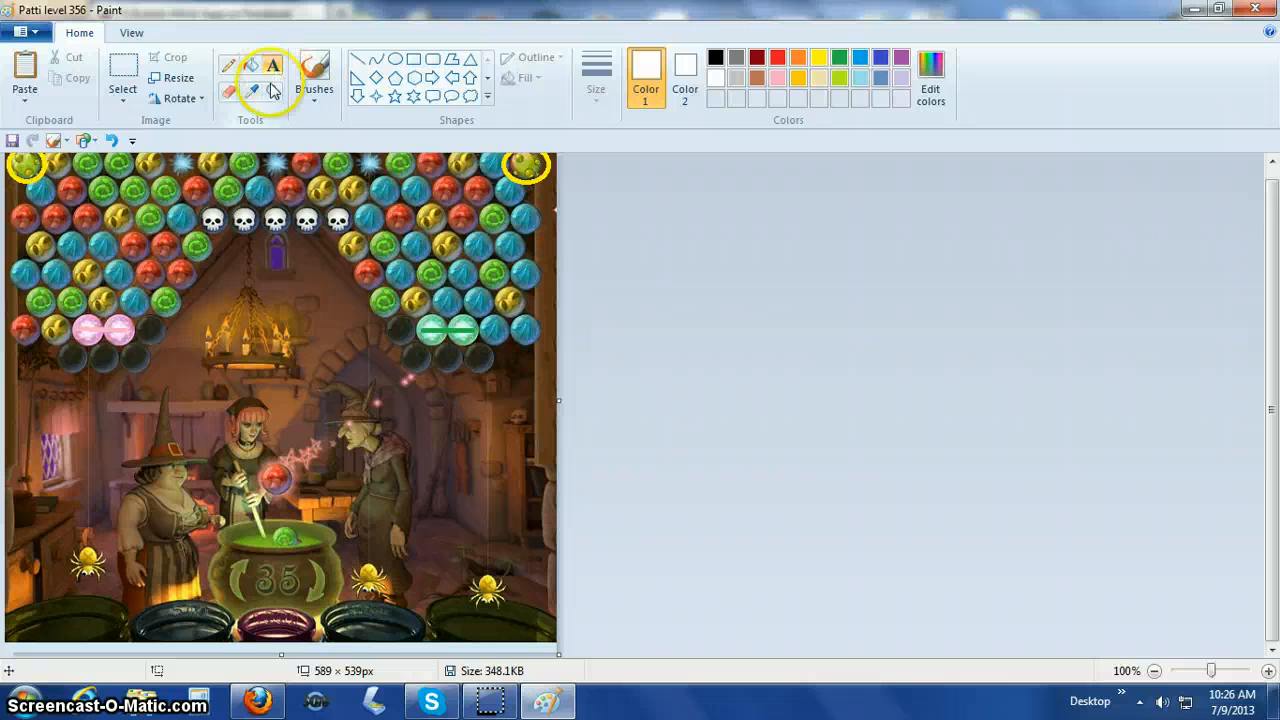
pyautogui.click(29, 597)
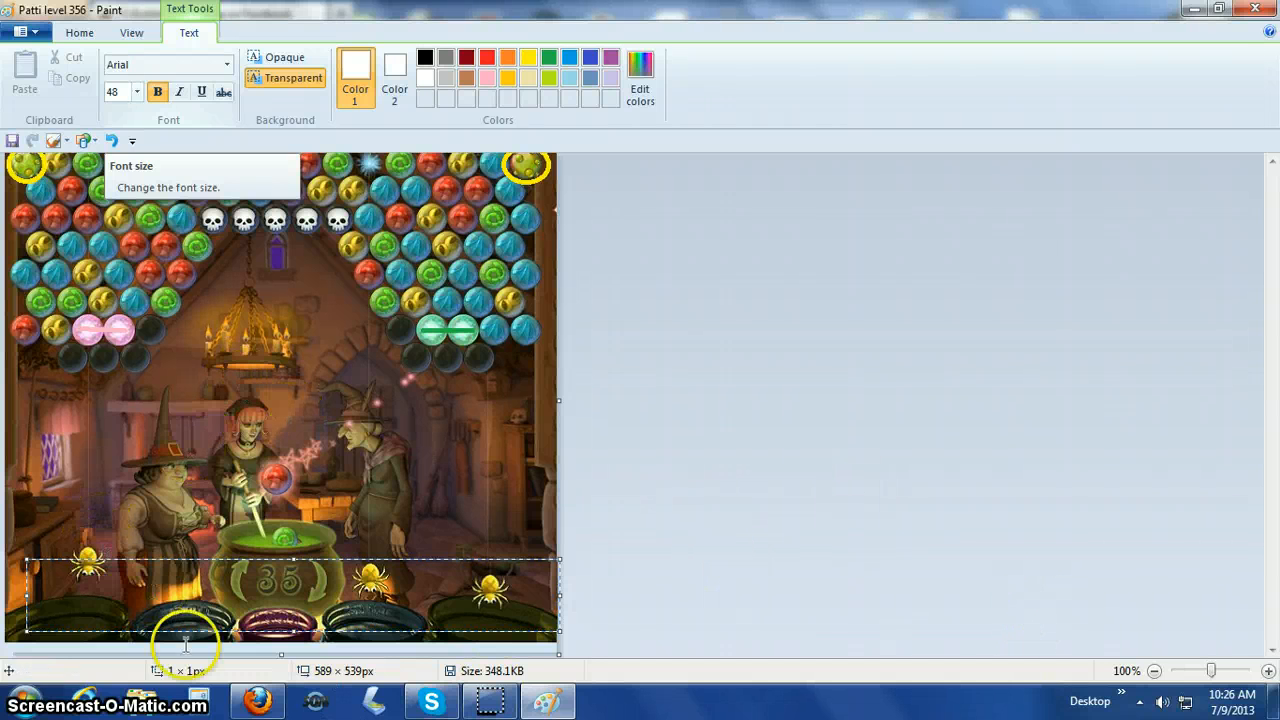
pyautogui.write('Lev')
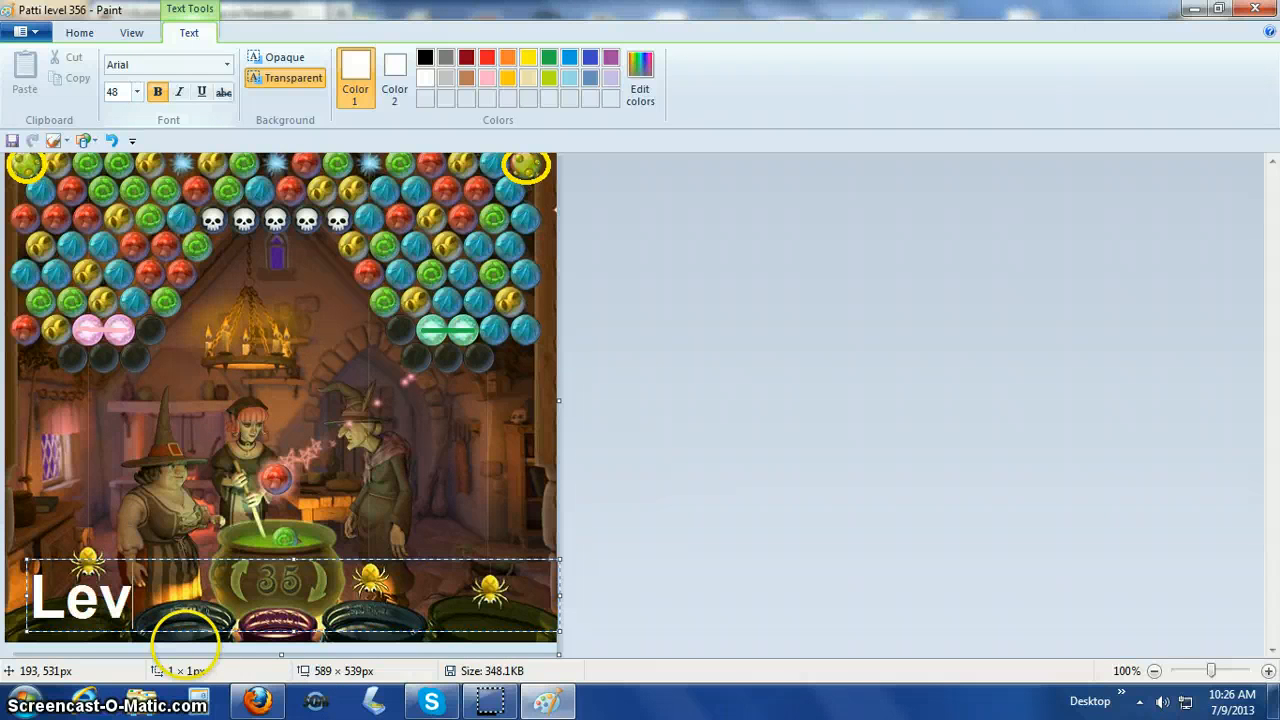
pyautogui.write('el 356')
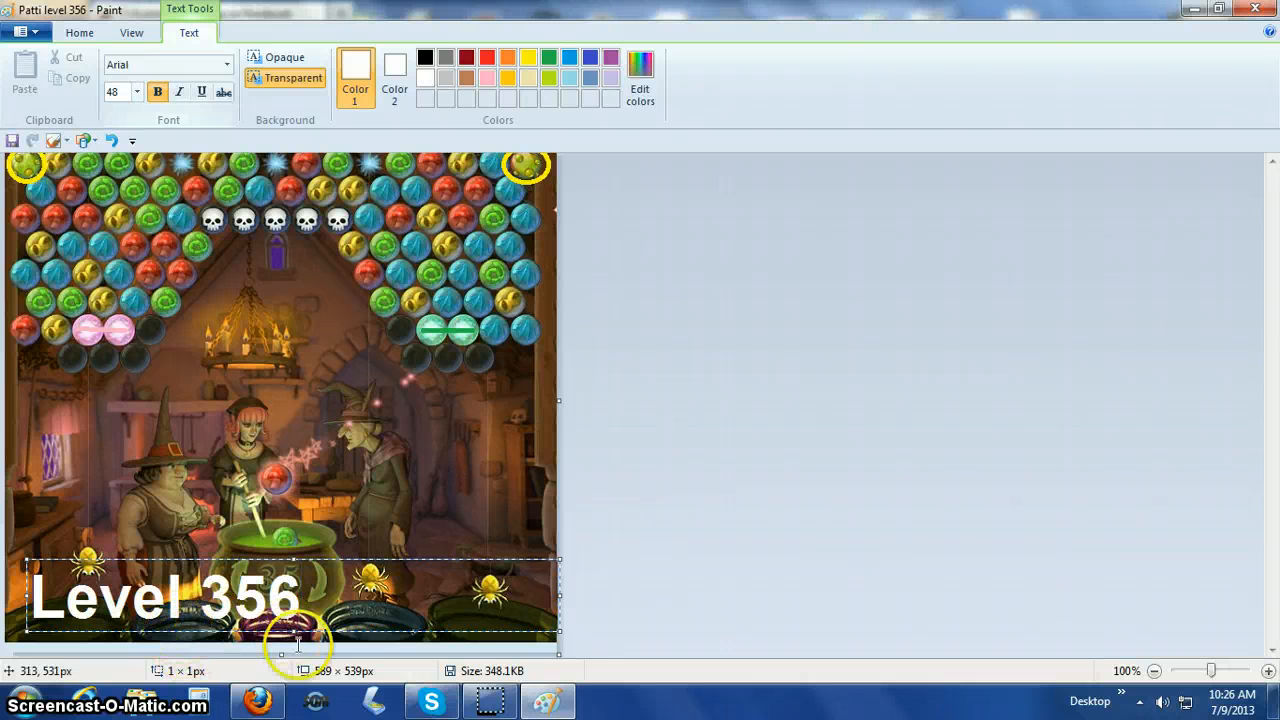
pyautogui.press('BackSpace')
pyautogui.press('BackSpace')
pyautogui.press('BackSpace')
pyautogui.press('BackSpace')
pyautogui.press('BackSpace')
pyautogui.press('BackSpace')
pyautogui.press('BackSpace')
pyautogui.press('BackSpace')
pyautogui.press('BackSpace')
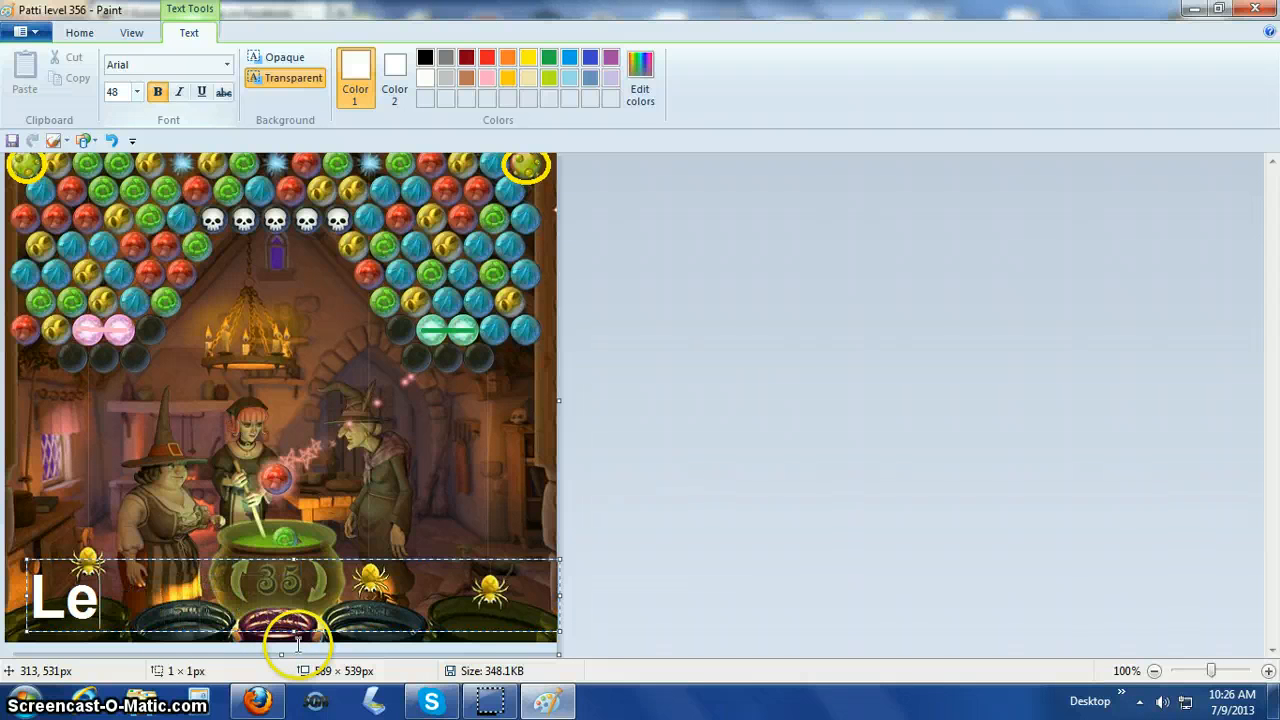
pyautogui.write('Ei')
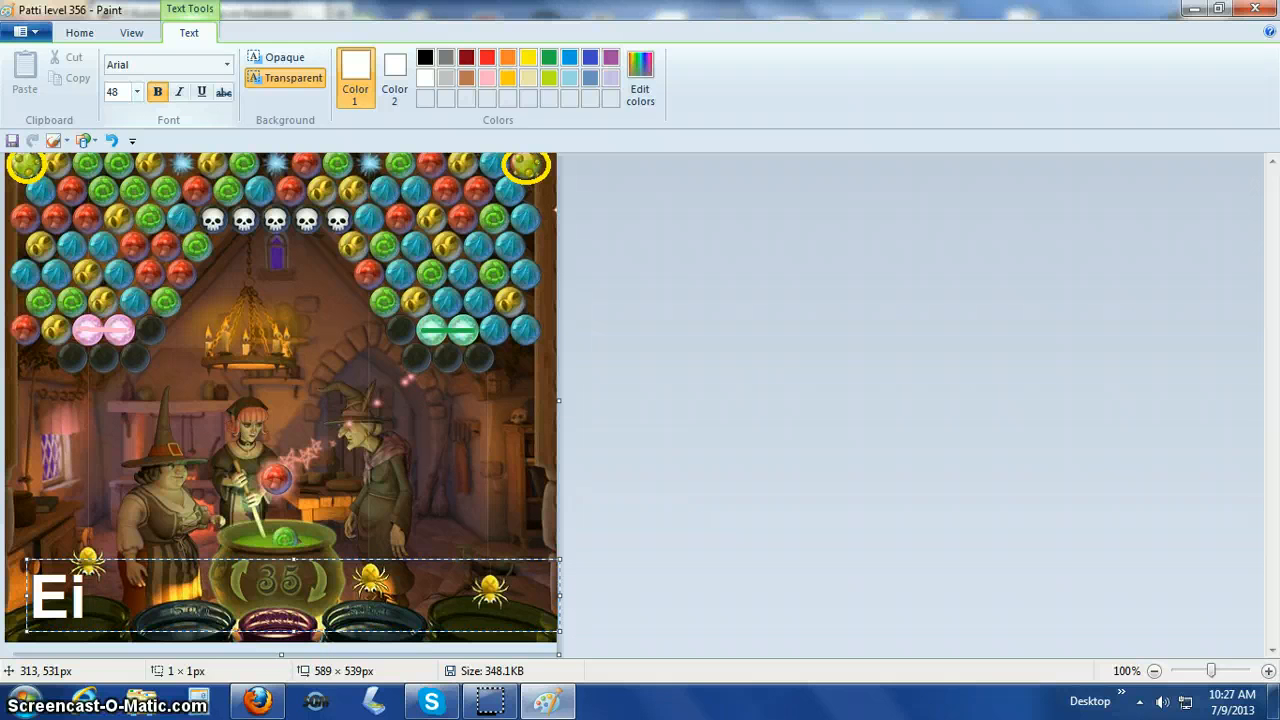
pyautogui.press('BackSpace')
pyautogui.write('l')
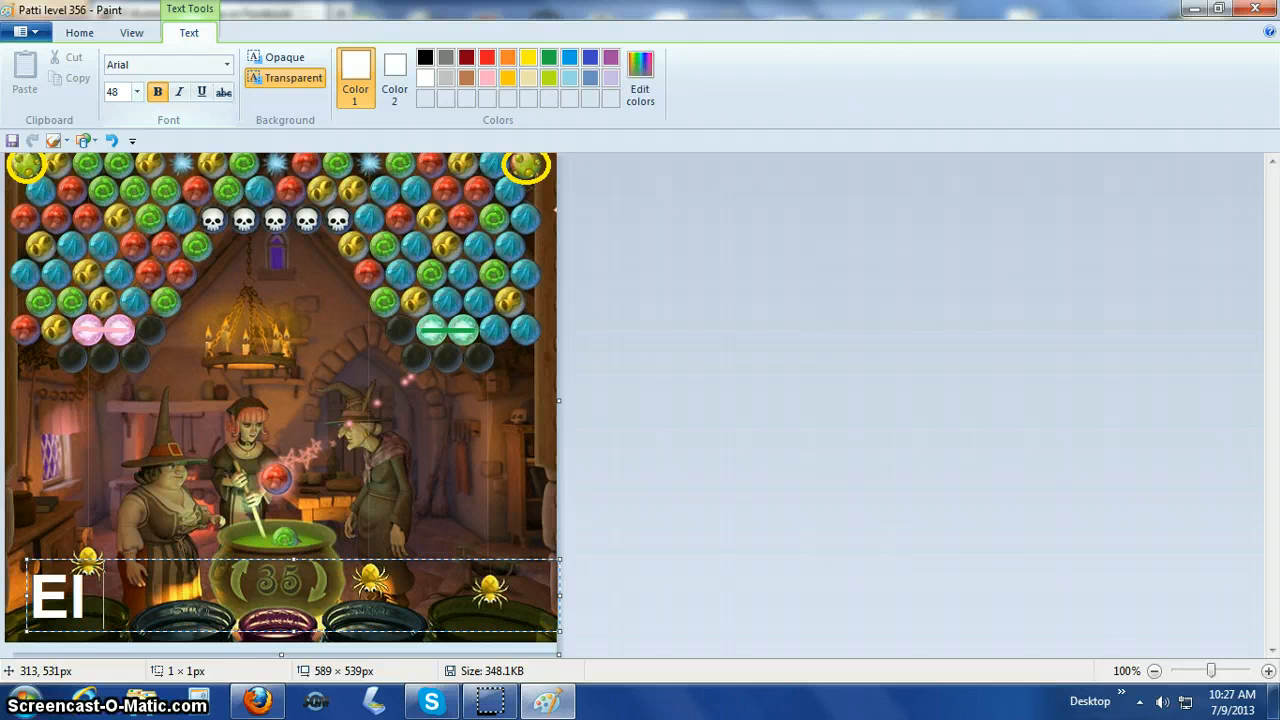
pyautogui.write('40-1')
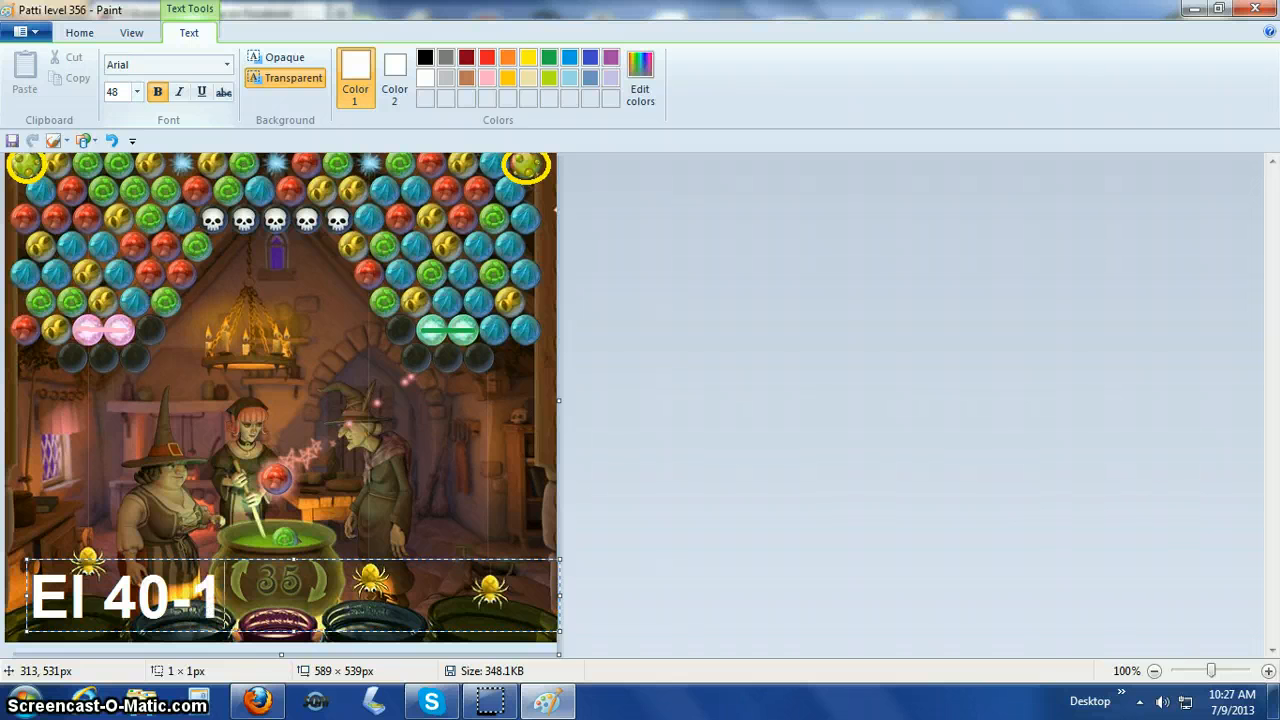
pyautogui.press('BackSpace')
pyautogui.press('BackSpace')
pyautogui.press('BackSpace')
pyautogui.press('BackSpace')
pyautogui.press('BackSpace')
pyautogui.press('BackSpace')
pyautogui.press('BackSpace')
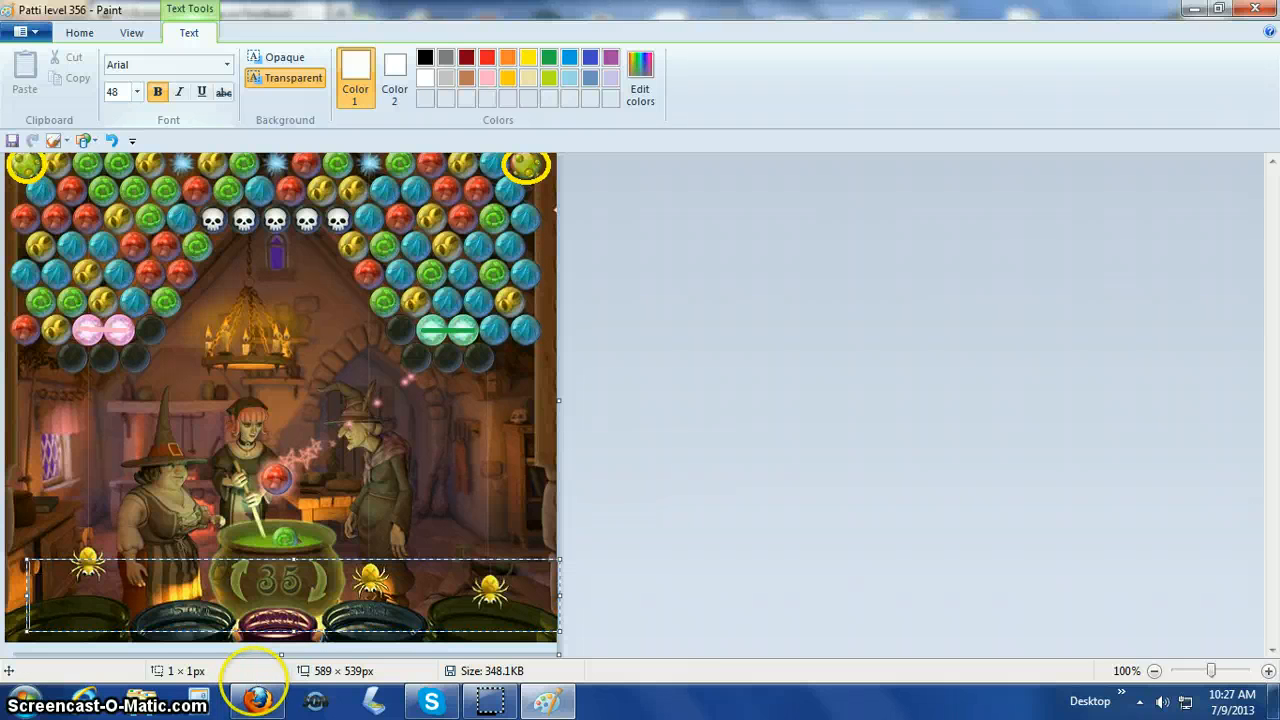
# Enter the caption "Level 355" in the text box over the pots and commit it to the picture
pyautogui.write('Level')
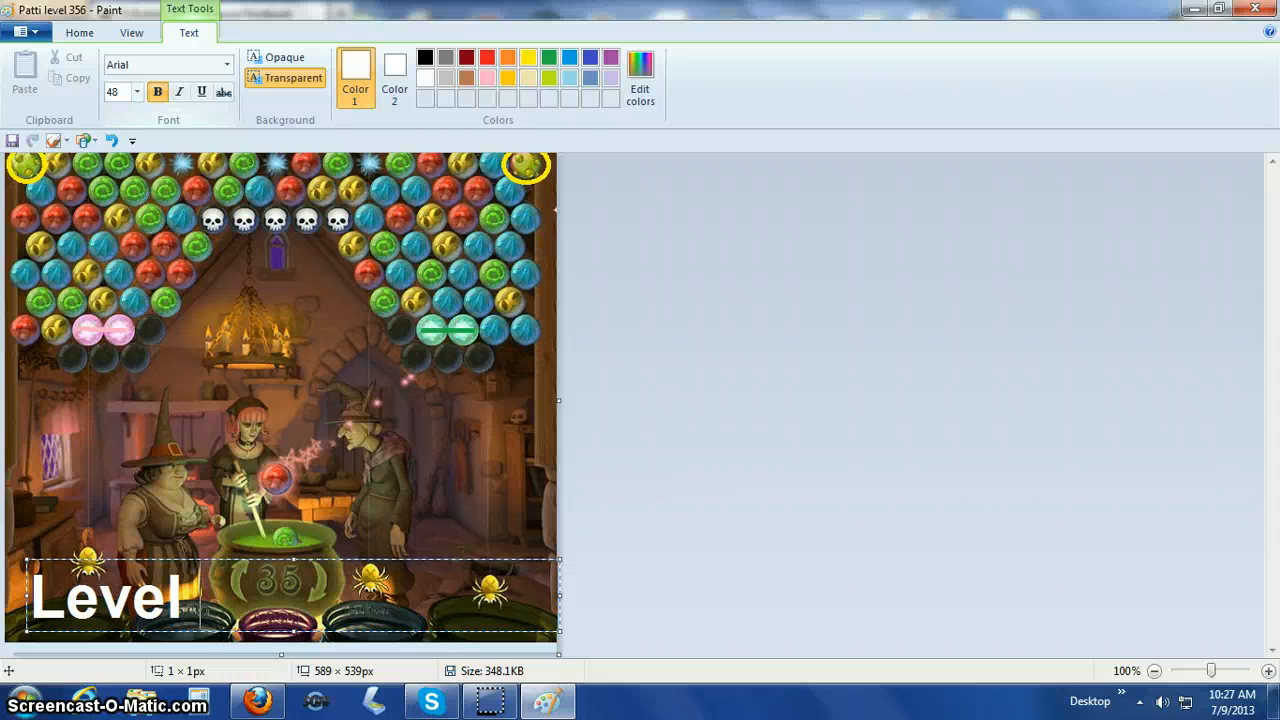
pyautogui.write(' 35')
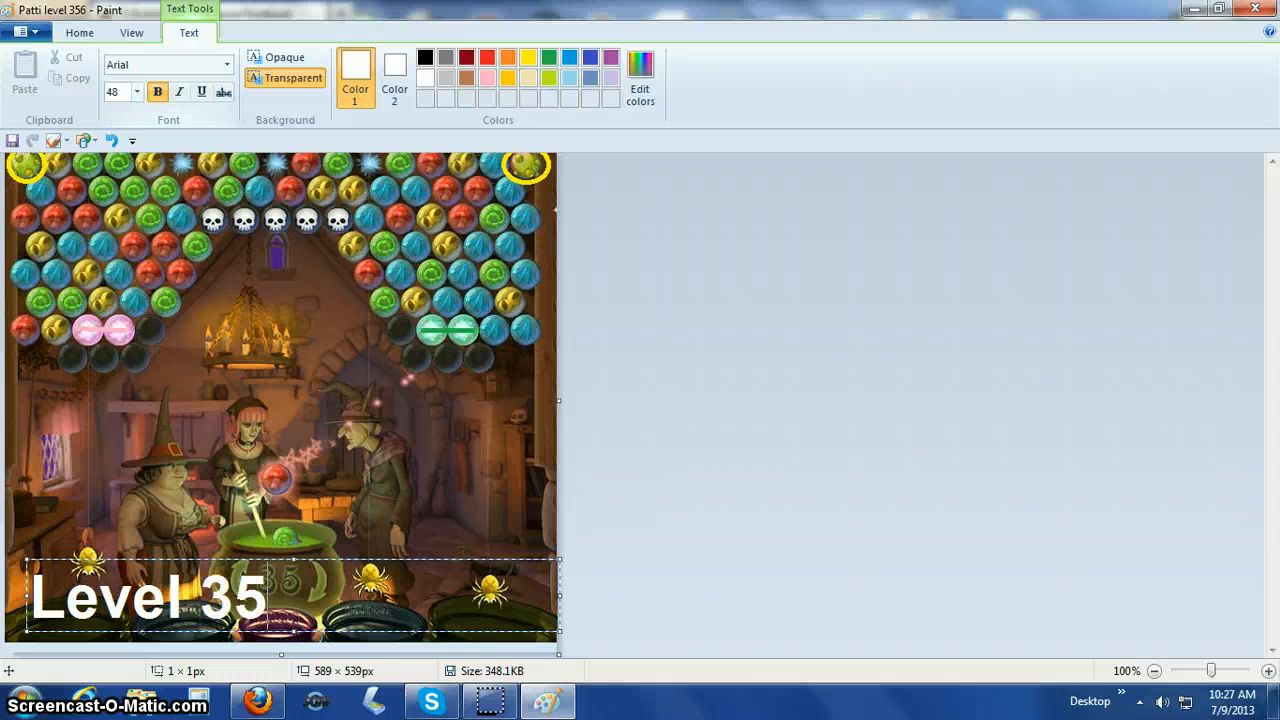
pyautogui.write('5')
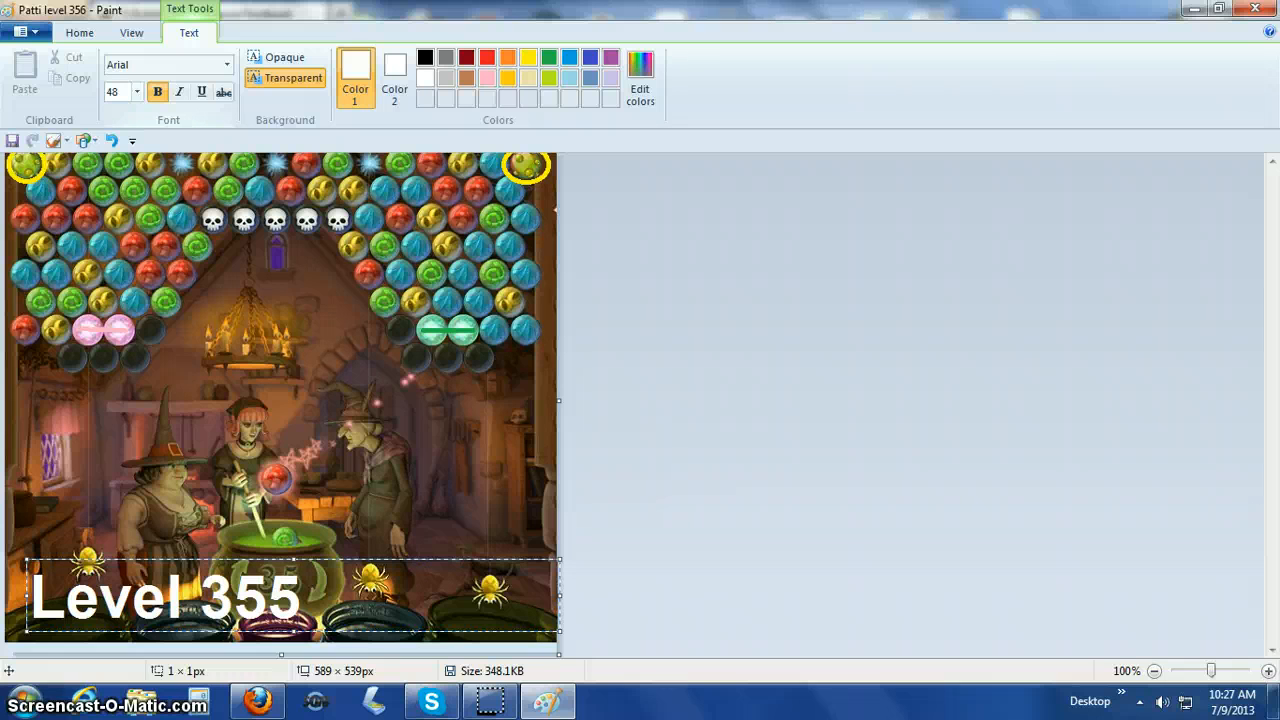
pyautogui.write('a')
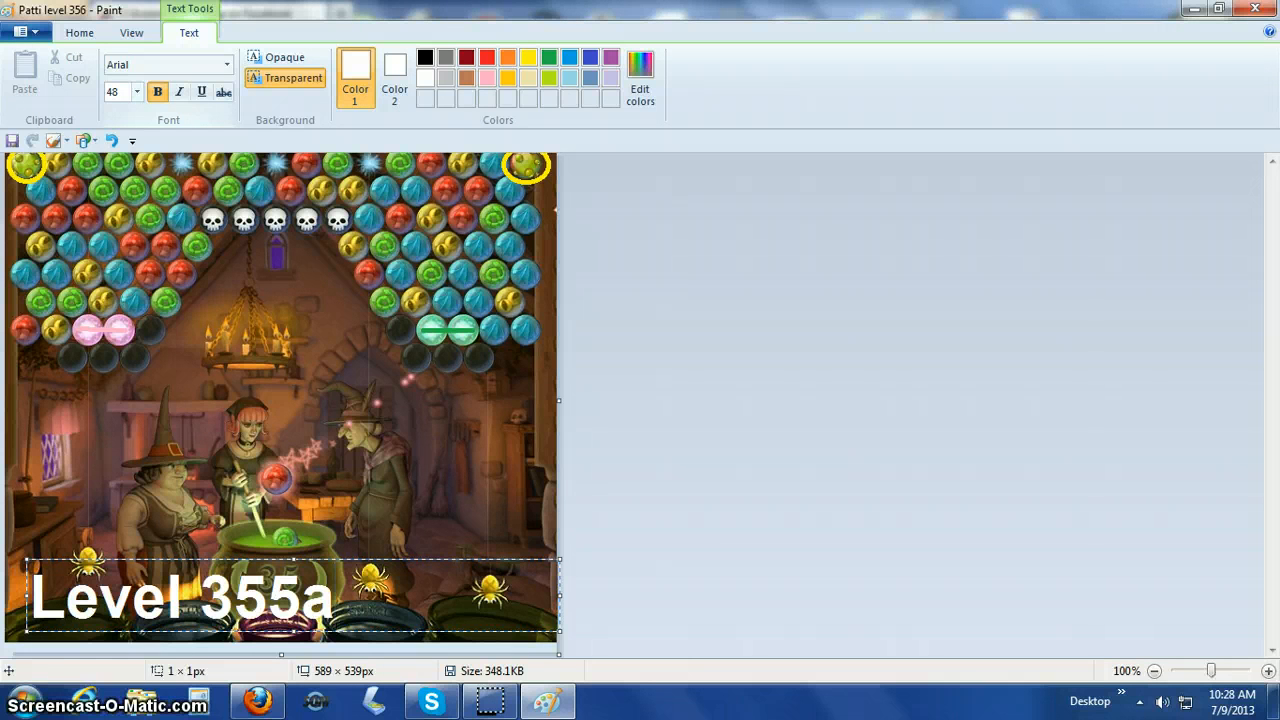
pyautogui.press('BackSpace')
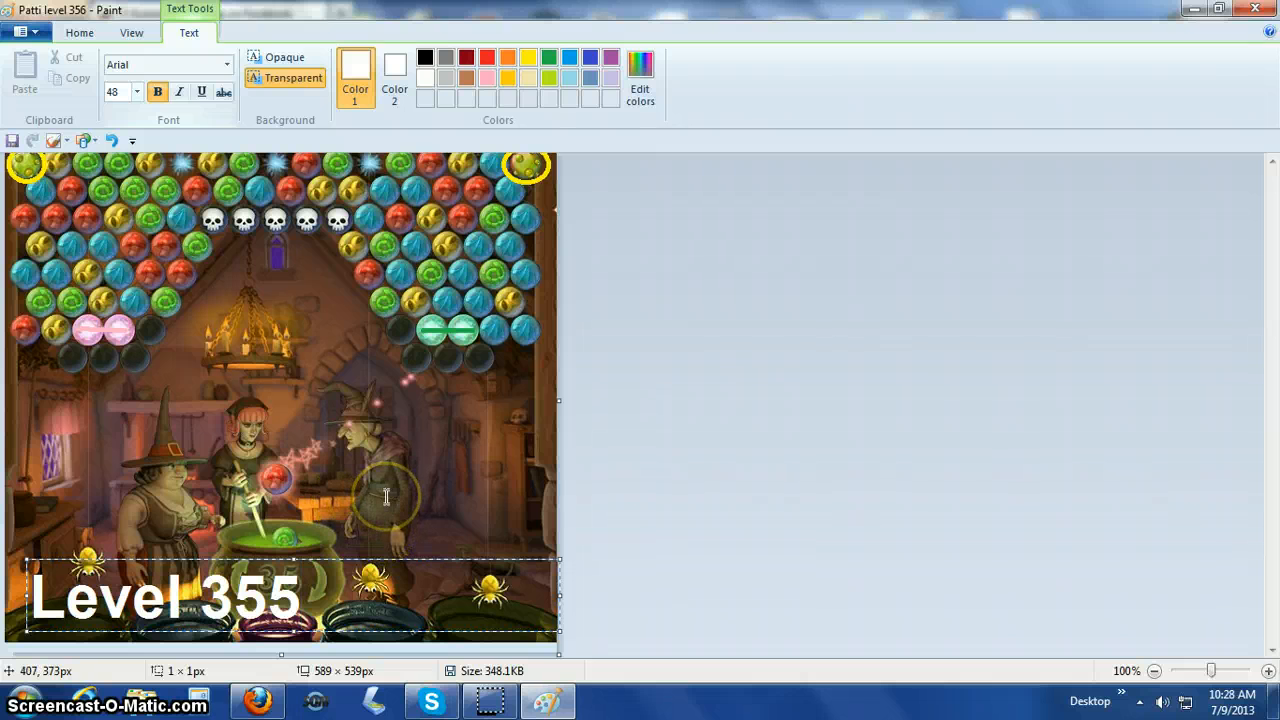
pyautogui.click(428, 503)
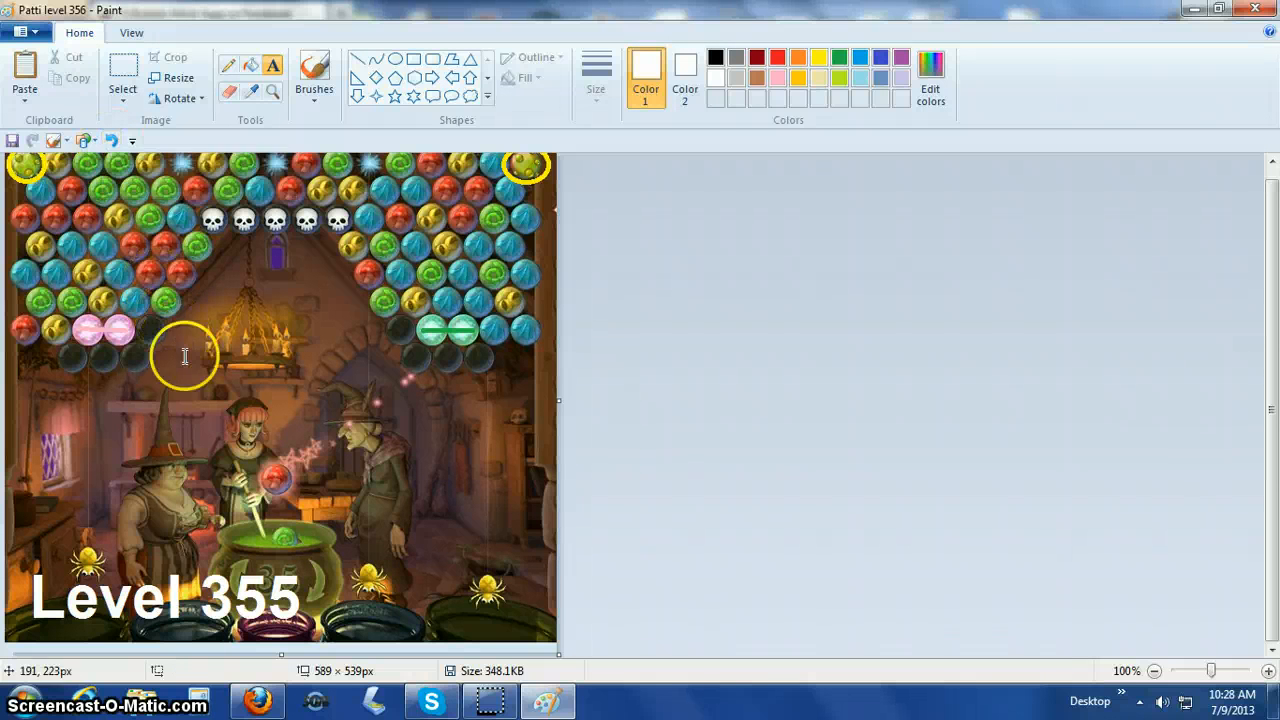
# Resize the captioned picture by pixels to 500 wide, maintaining the aspect ratio, and save the file
pyautogui.click(168, 78)
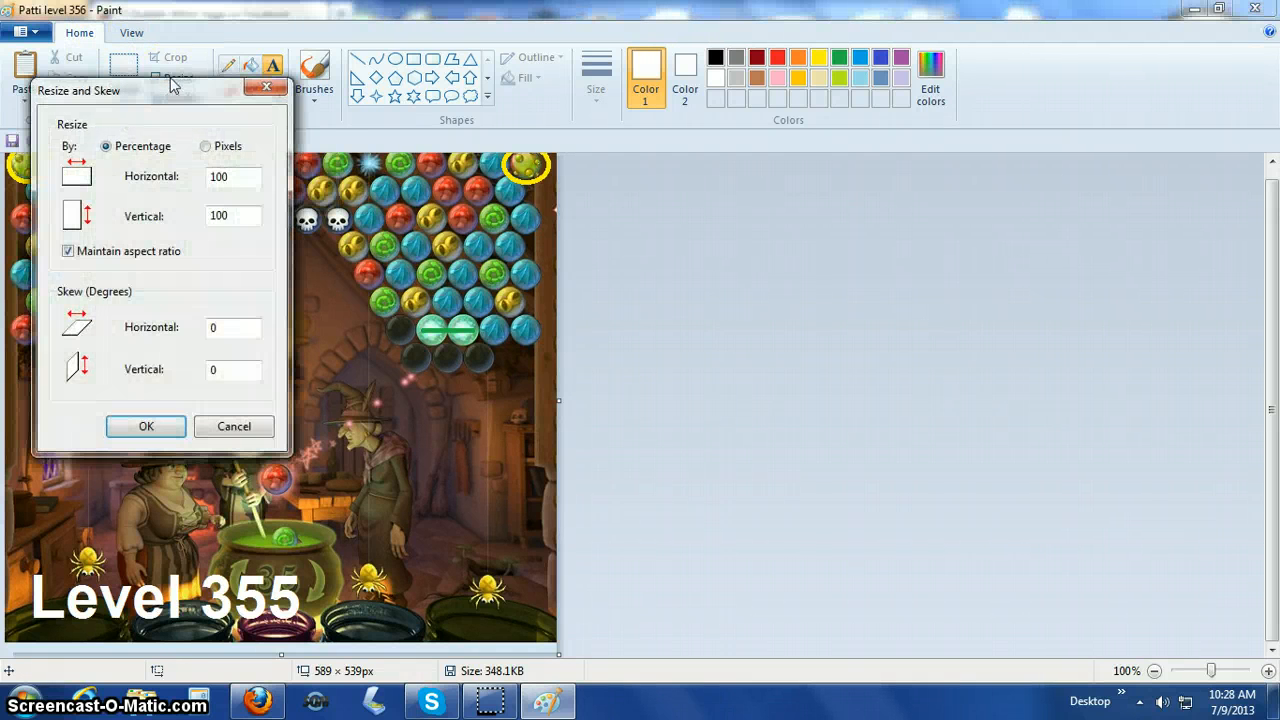
pyautogui.click(216, 426)
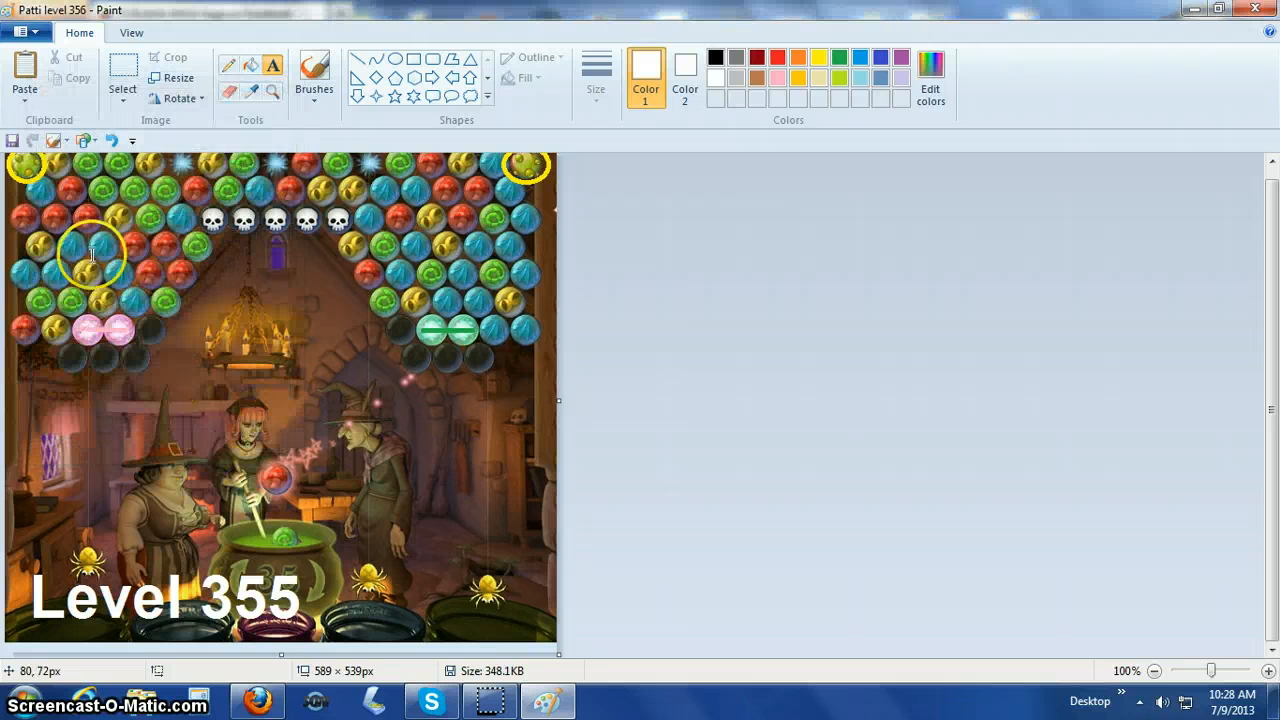
pyautogui.click(182, 88)
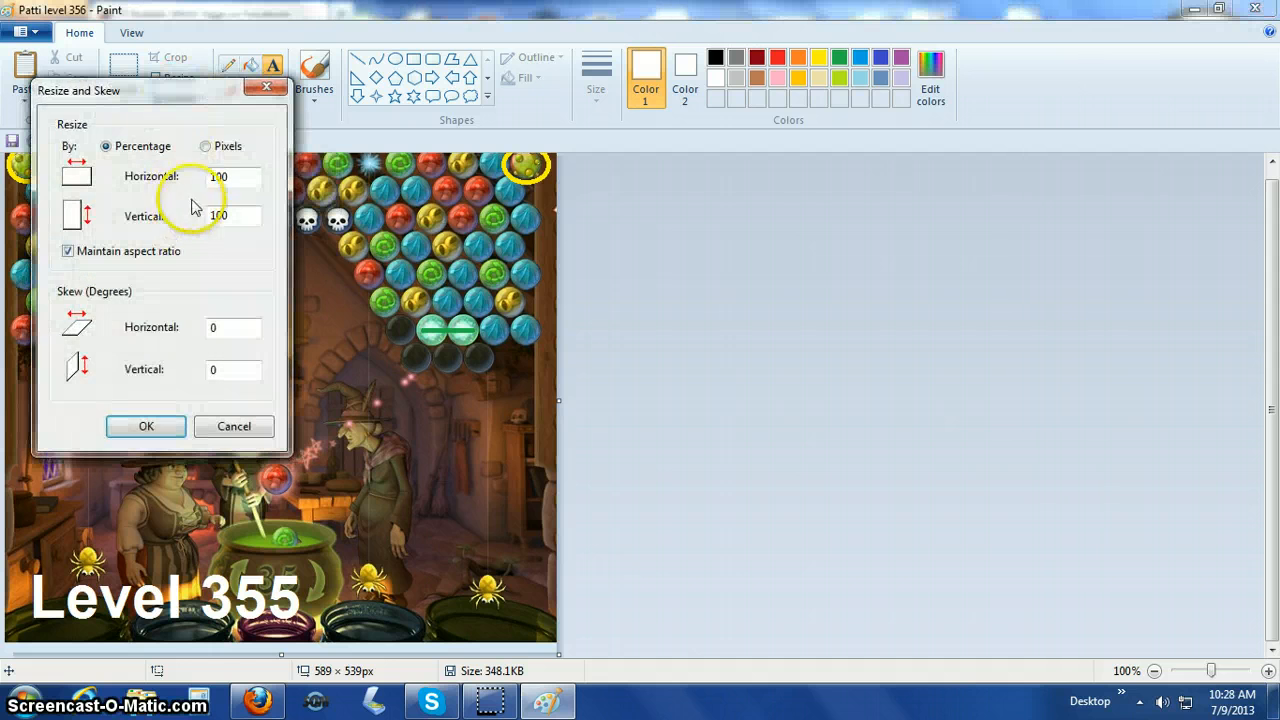
pyautogui.click(206, 147)
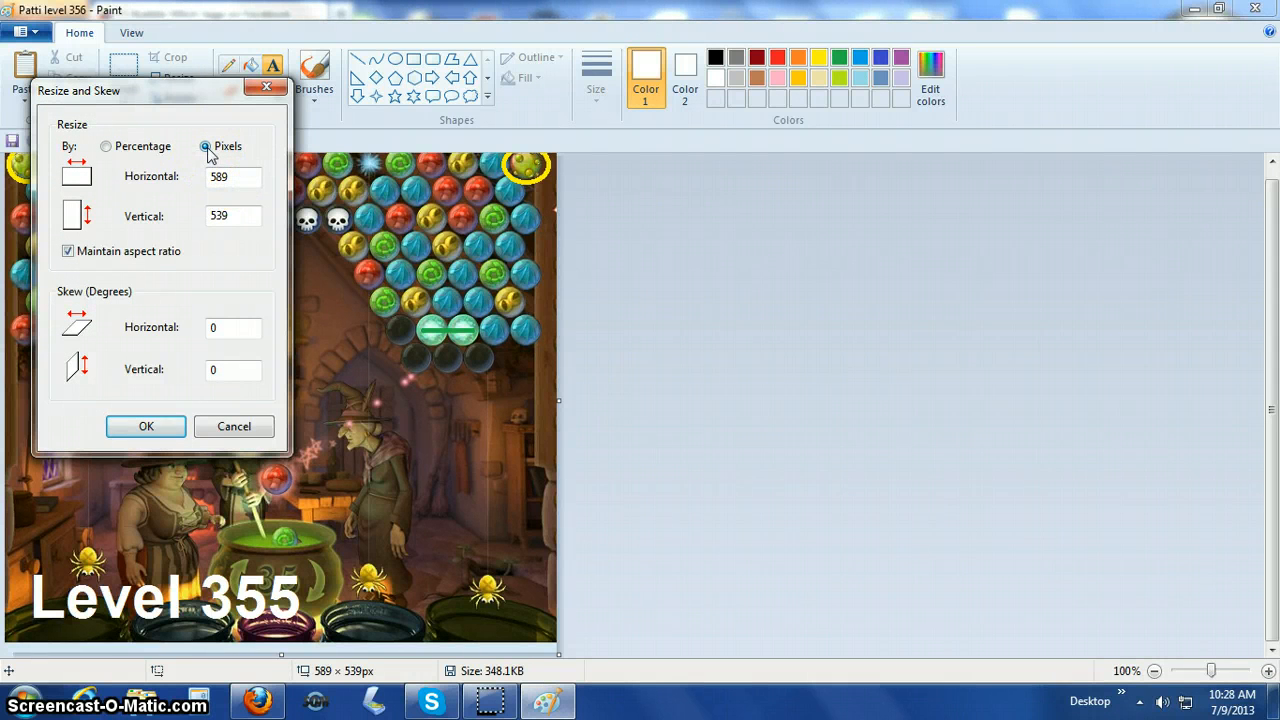
pyautogui.click(229, 176)
pyautogui.moveTo(230, 176); pyautogui.dragTo(200, 186)
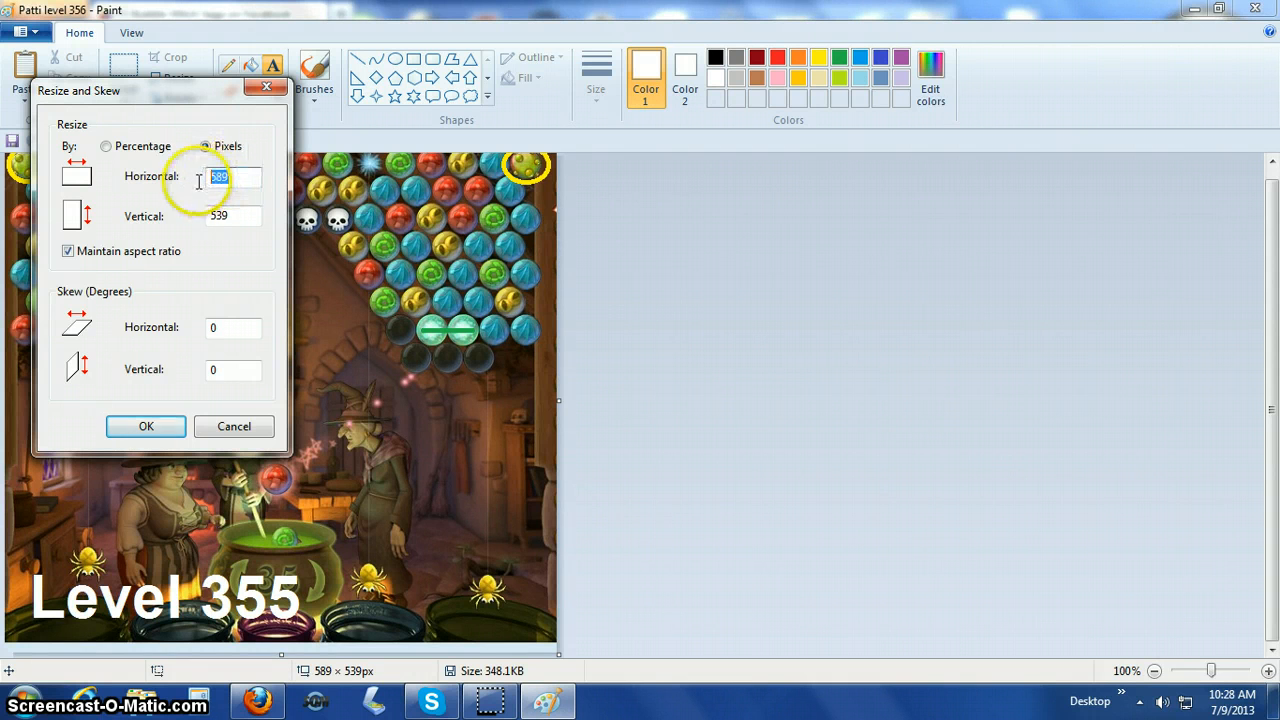
pyautogui.write('500')
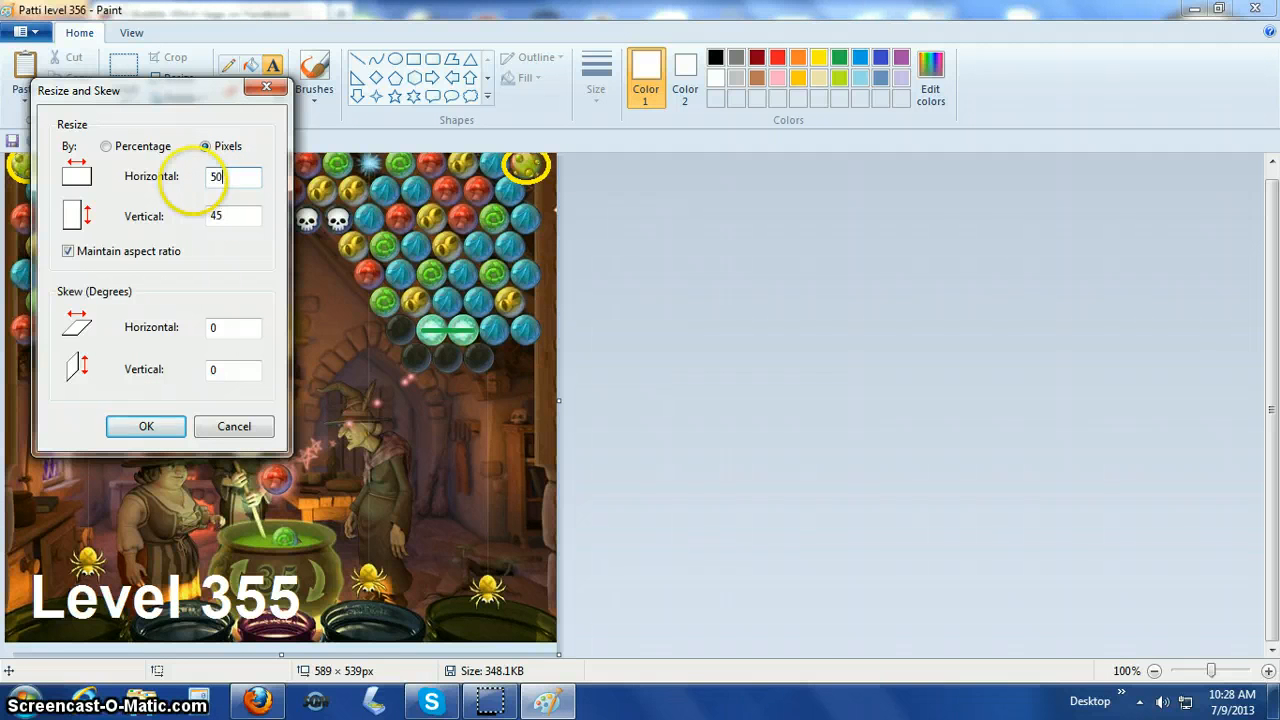
pyautogui.click(134, 424)
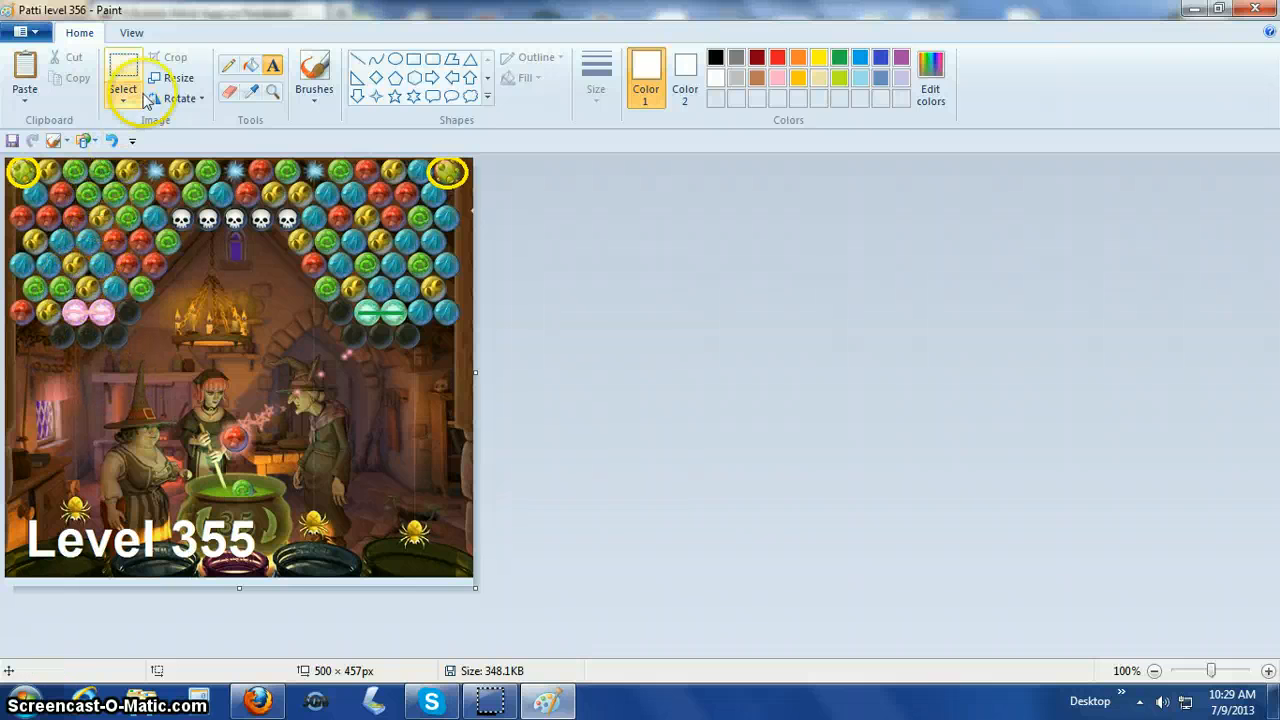
pyautogui.click(12, 143)
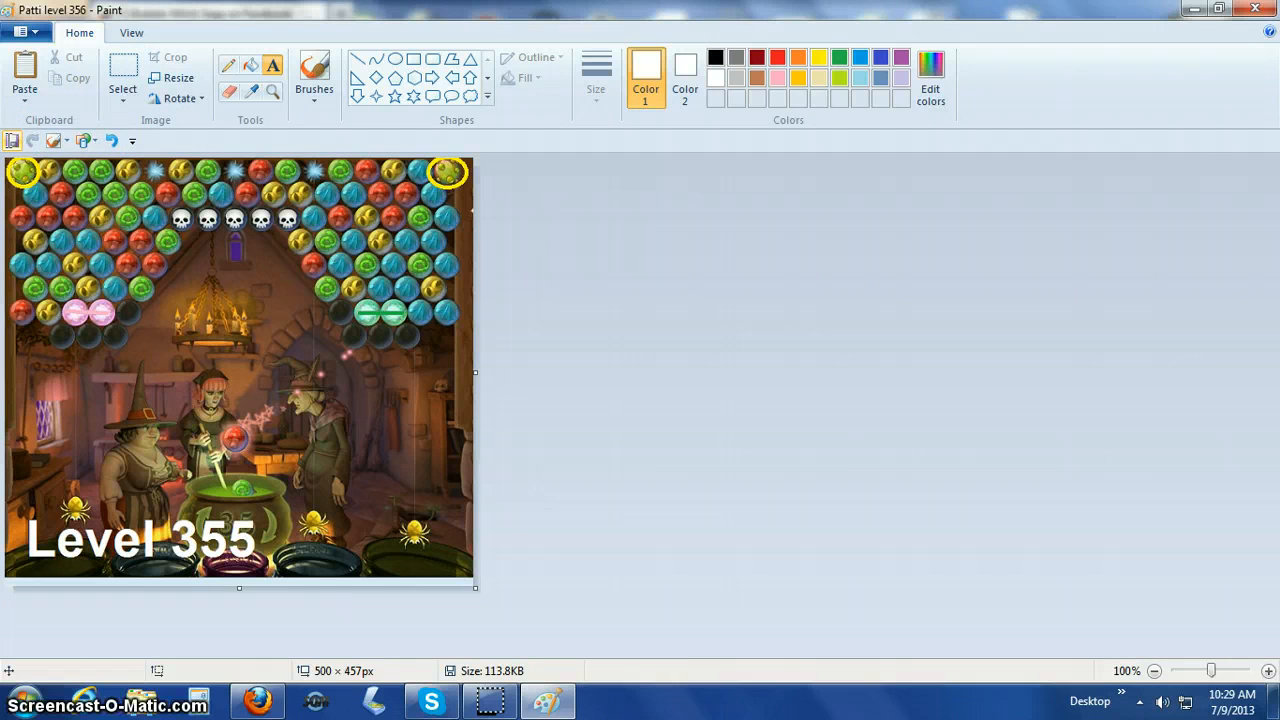
pyautogui.click(172, 347)
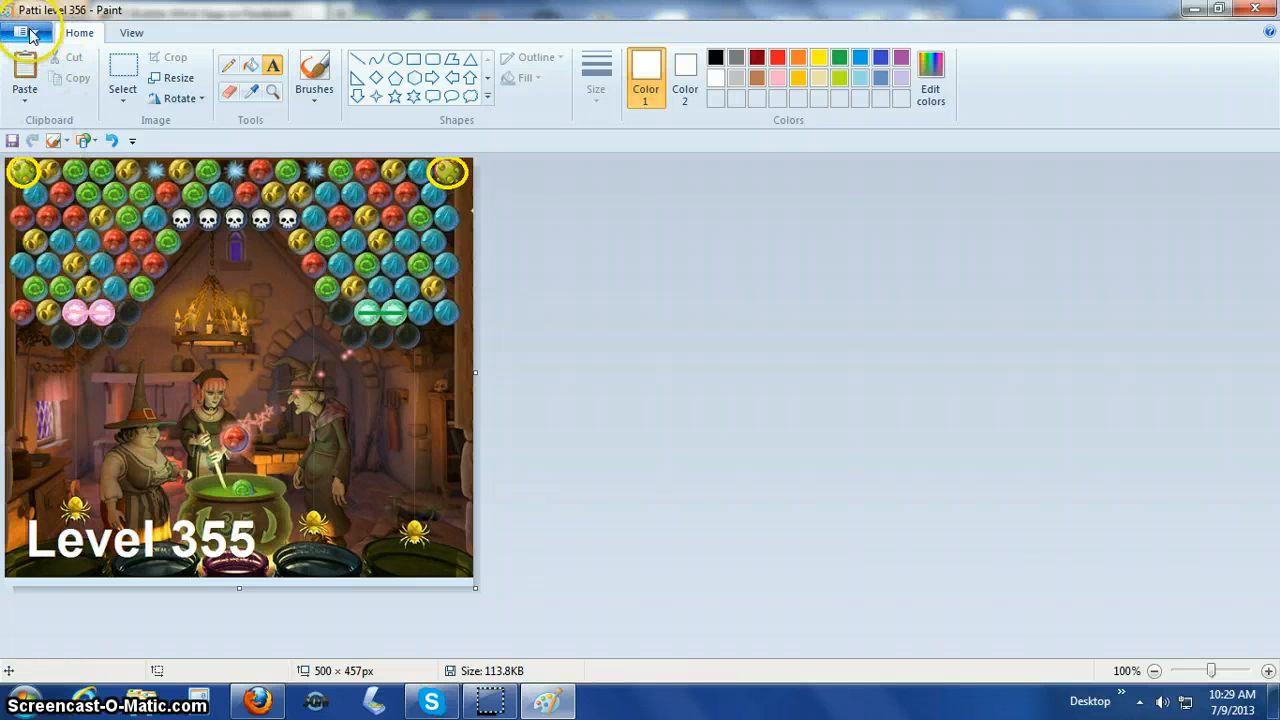
# Reopen the saved JPEG from Documents by its file name, the player's first name followed by "level 356"
pyautogui.click(34, 36)
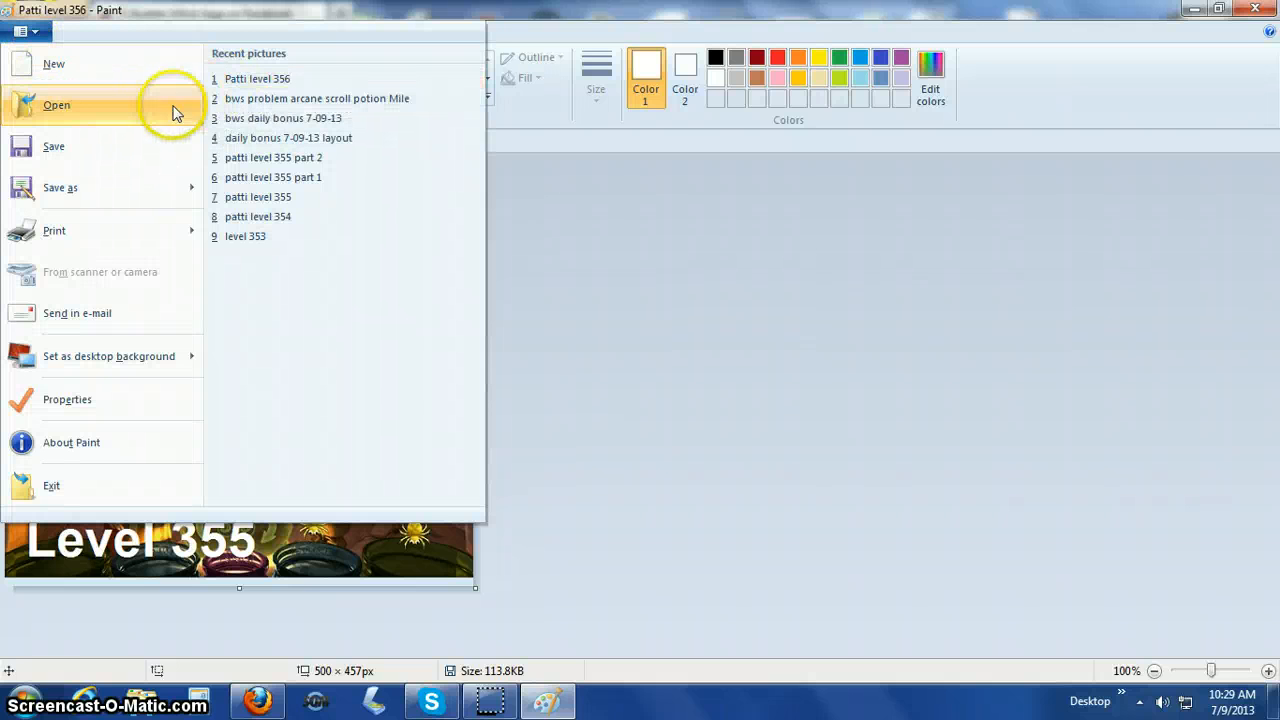
pyautogui.click(98, 118)
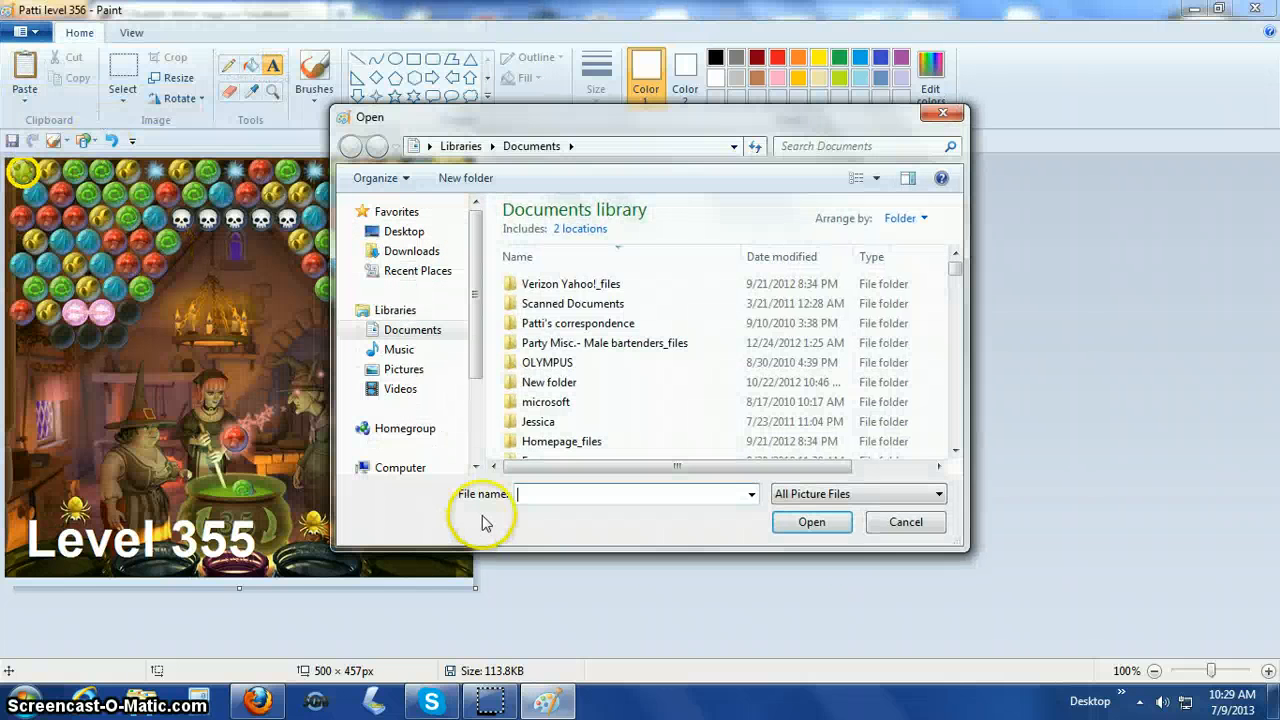
pyautogui.write('pati')
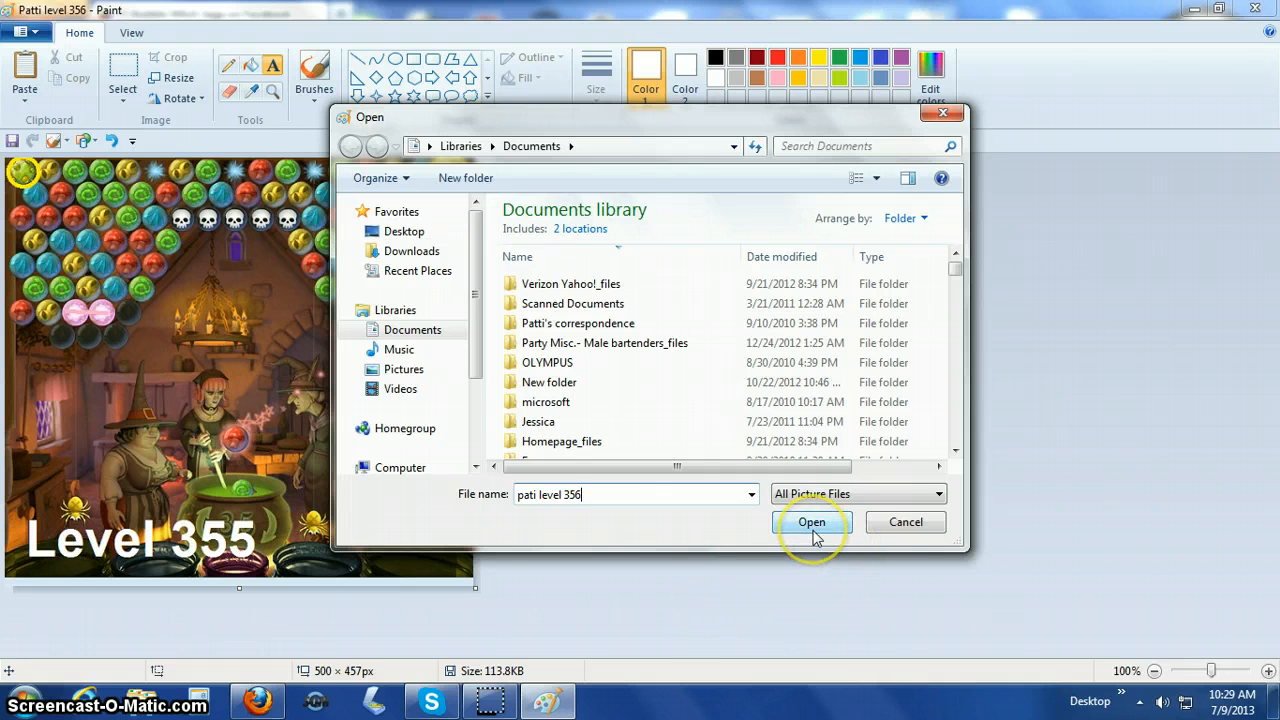
pyautogui.click(530, 495)
pyautogui.write('t')
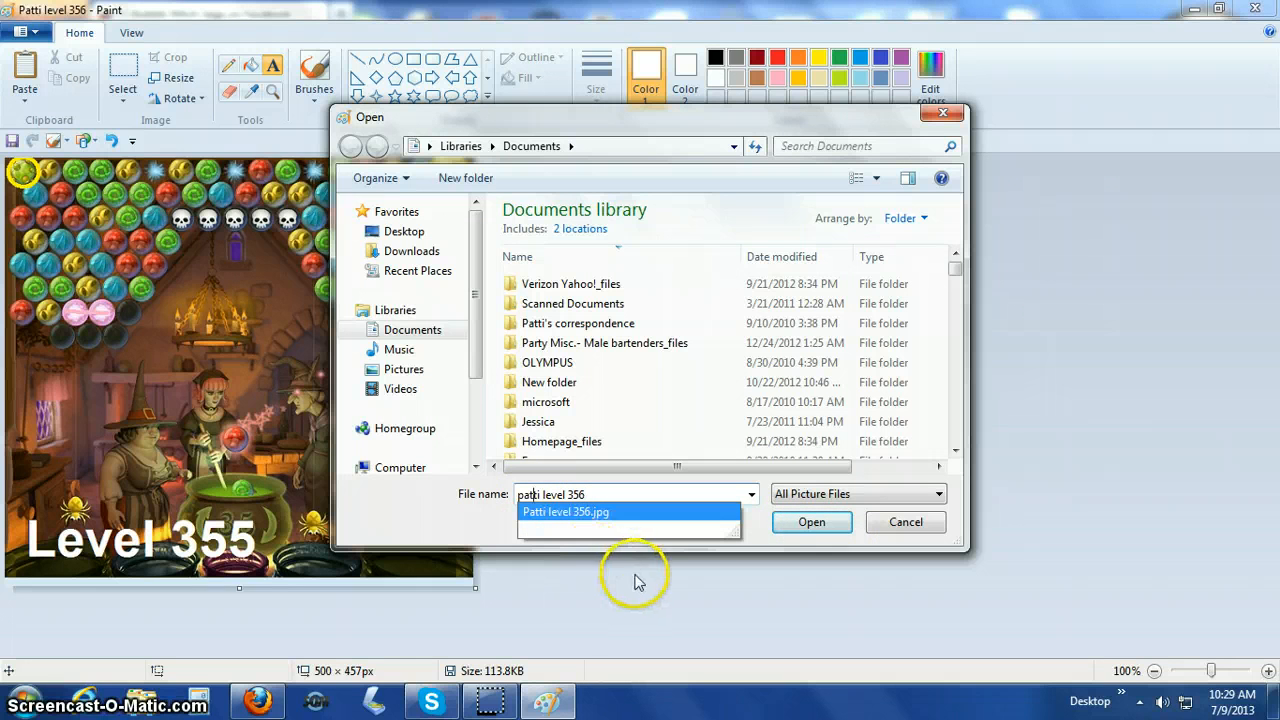
pyautogui.click(799, 527)
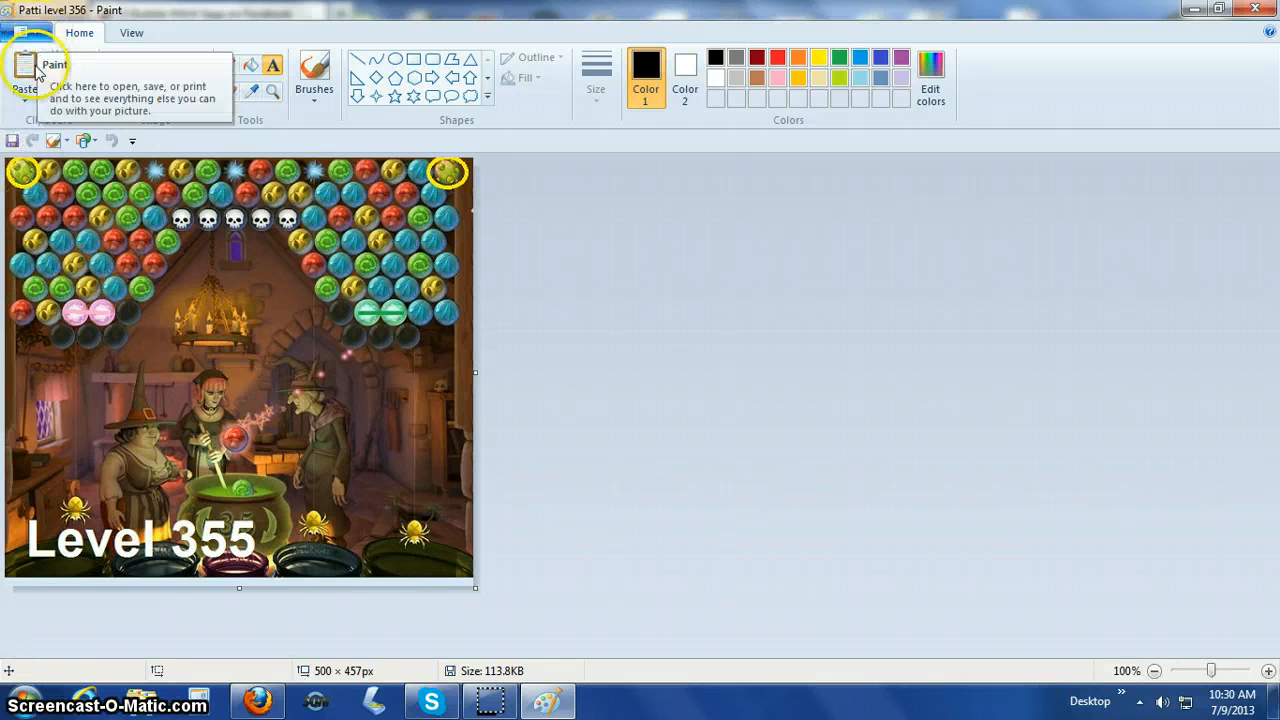
pyautogui.click(30, 33)
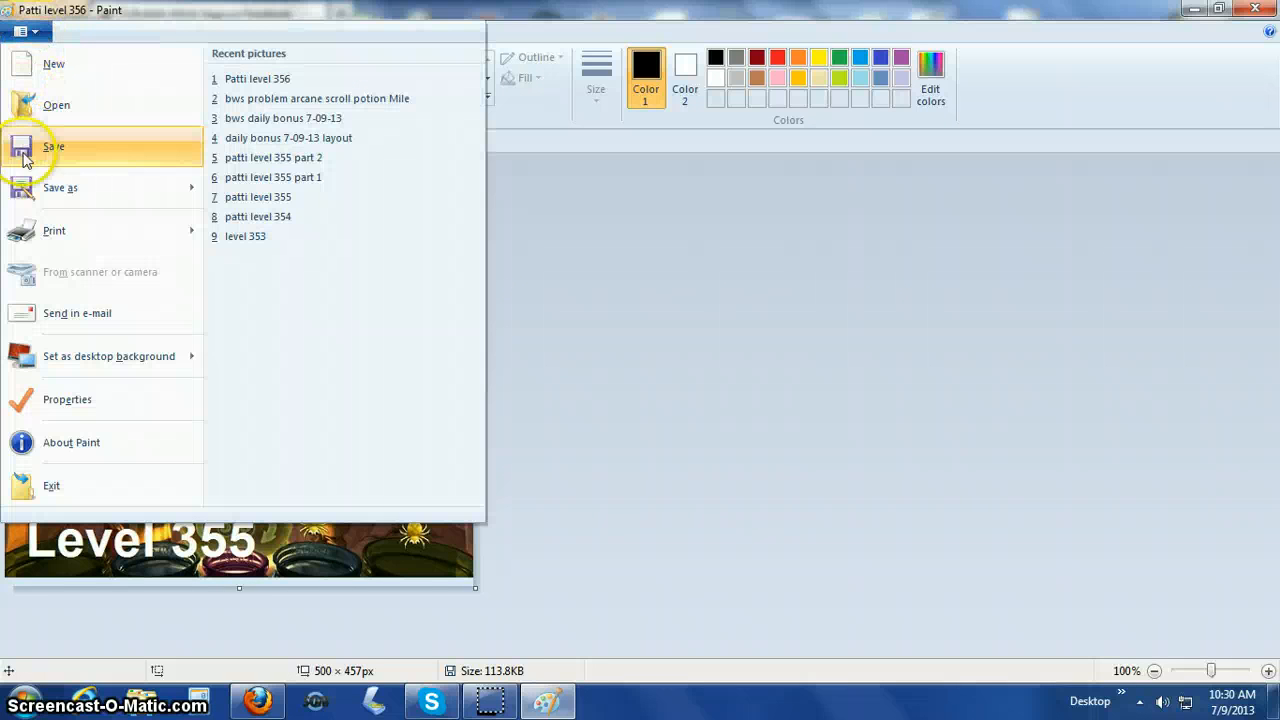
pyautogui.moveTo(70, 200)
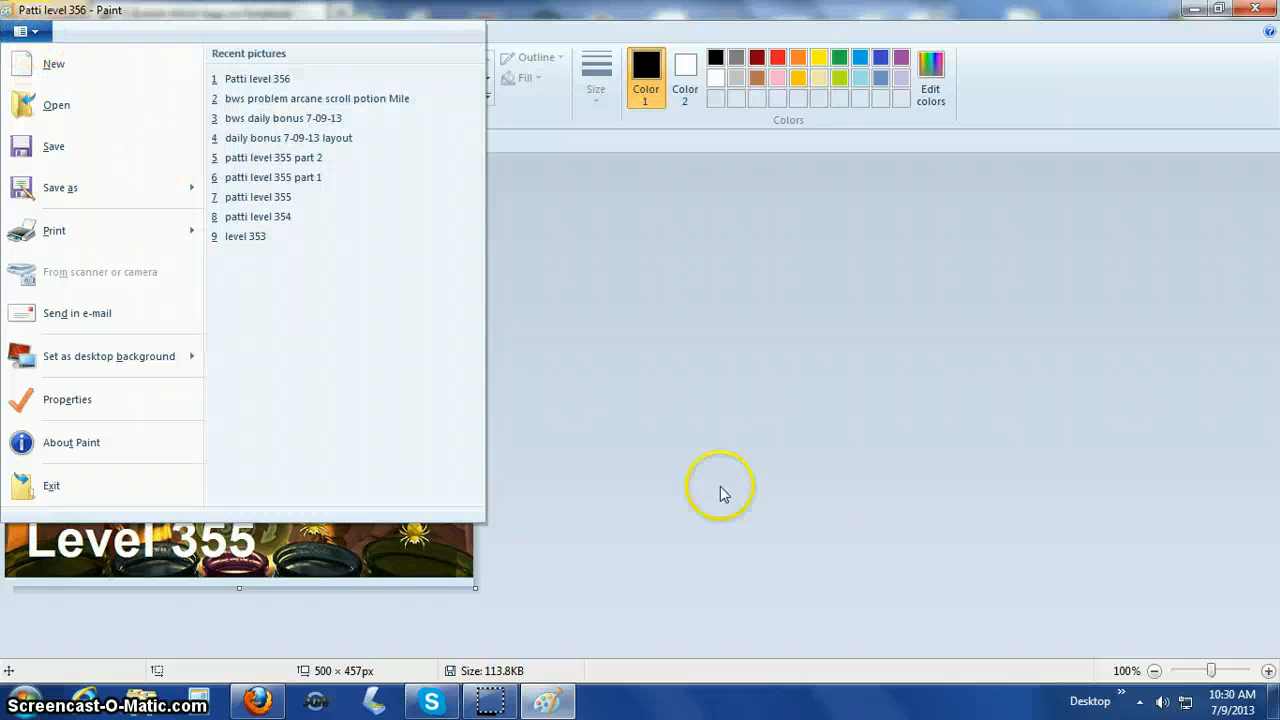
pyautogui.click(755, 482)
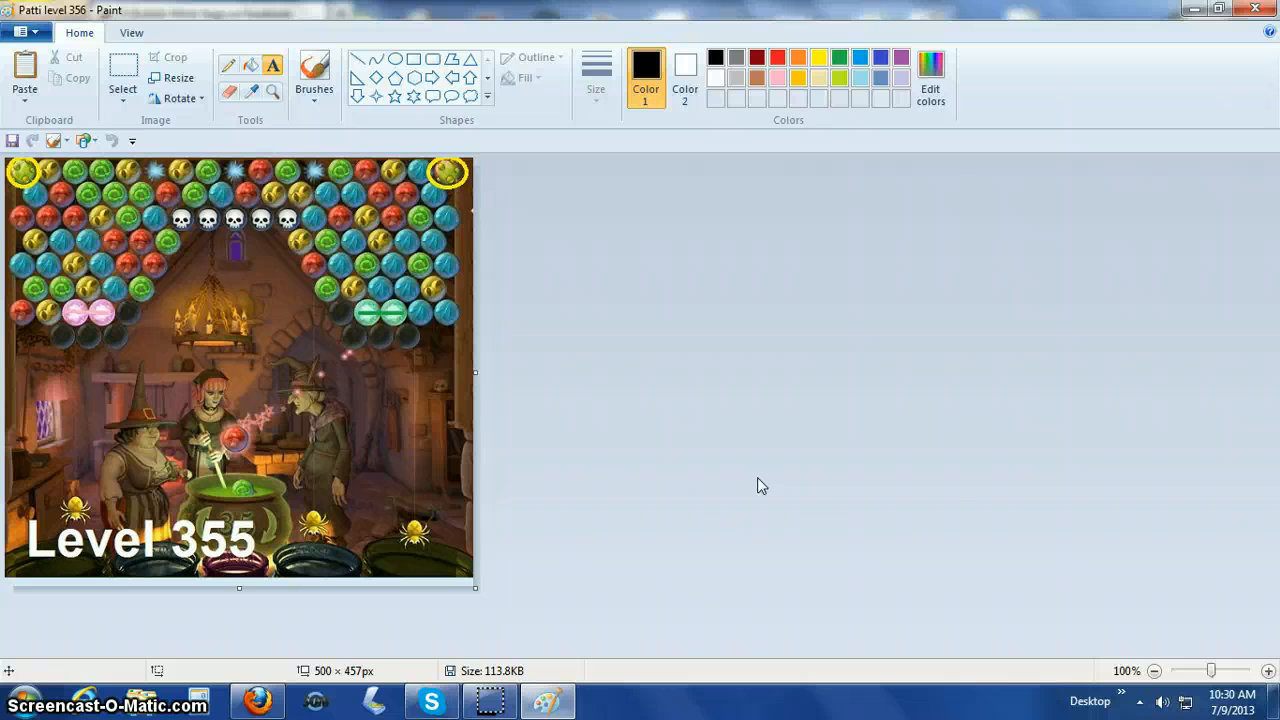
pyautogui.click(802, 467)
pyautogui.click(700, 426)
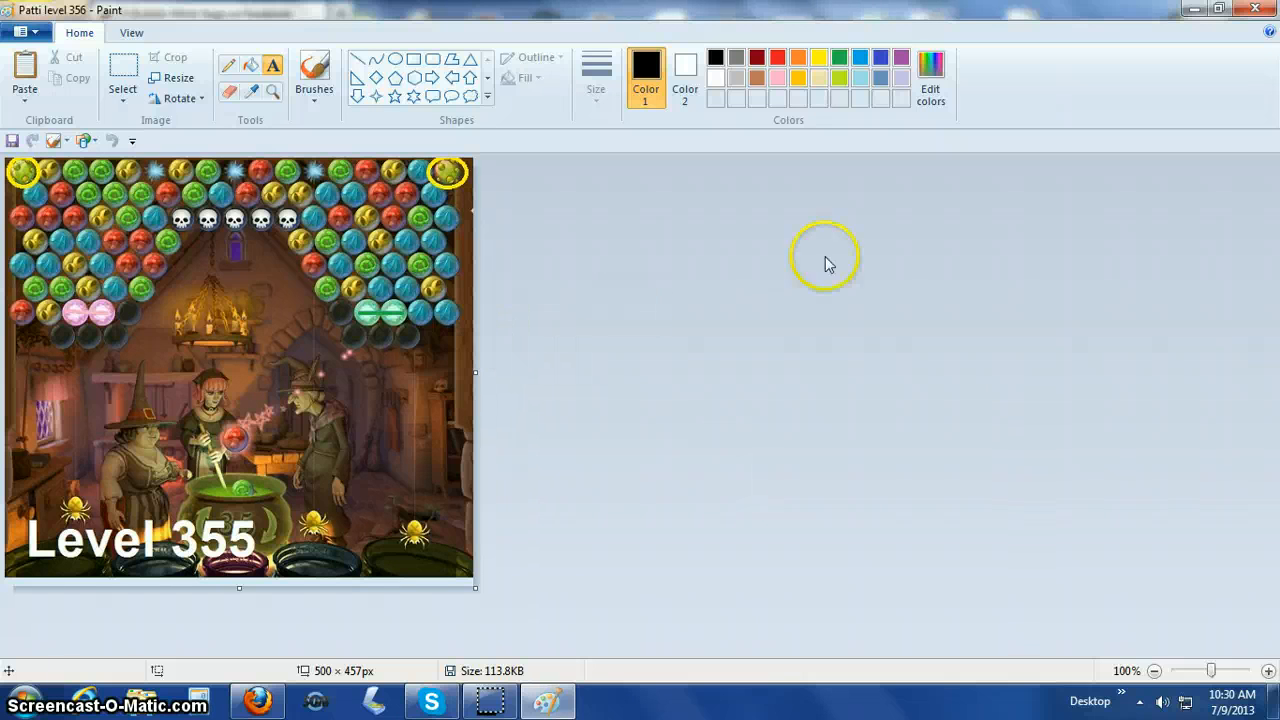
# Switch back to the Bubble Witch Saga game in Firefox and examine the bubble rows, skulls and corner bubbles
pyautogui.click(1194, 12)
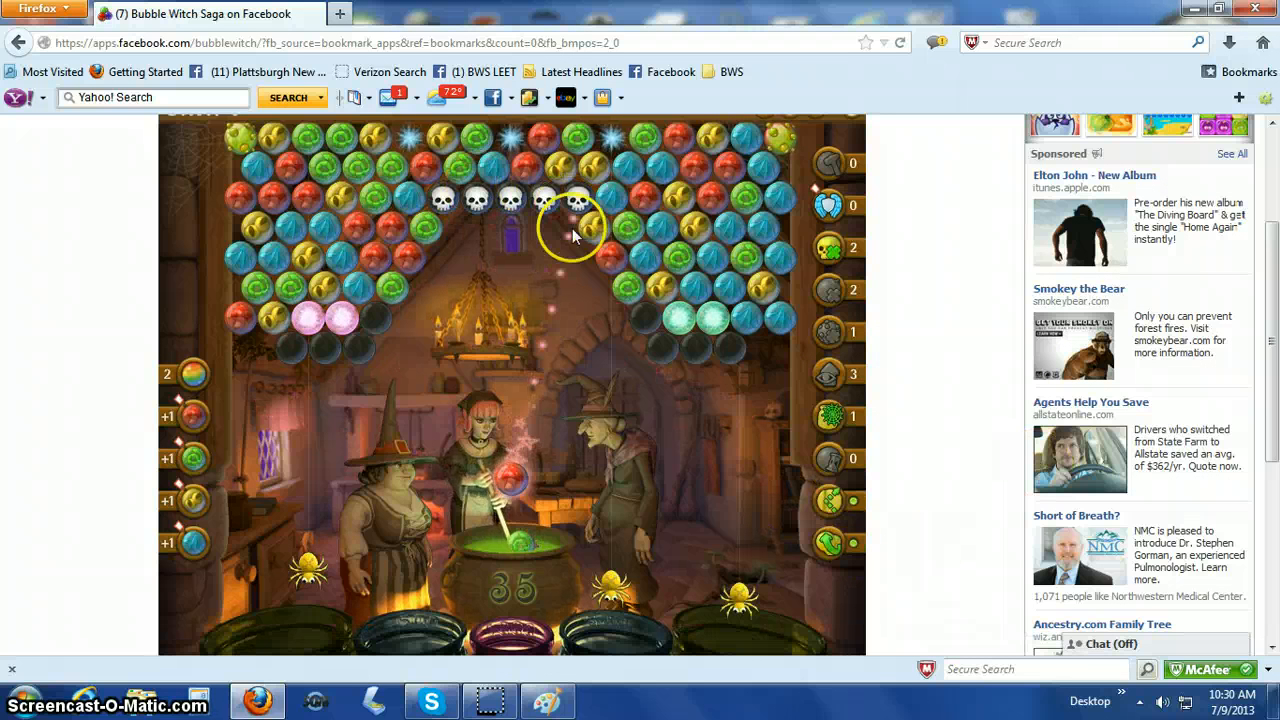
pyautogui.click(436, 283)
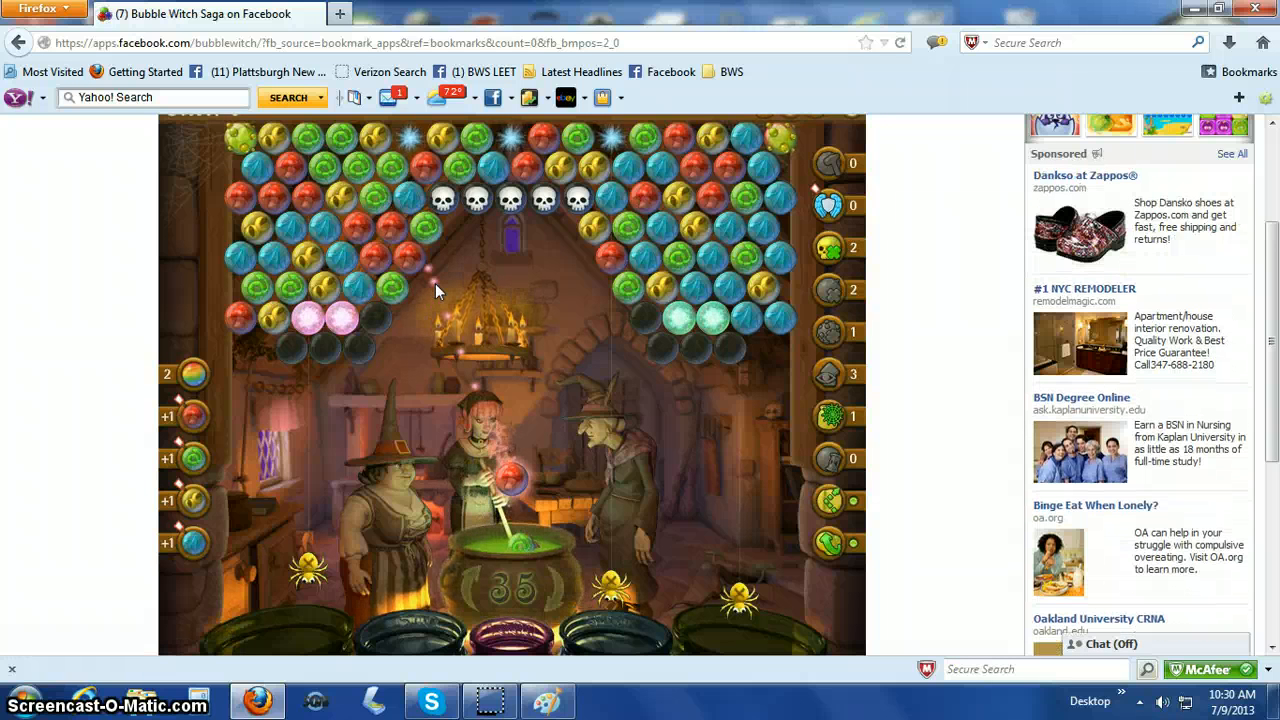
pyautogui.click(238, 198)
pyautogui.click(408, 212)
pyautogui.click(751, 212)
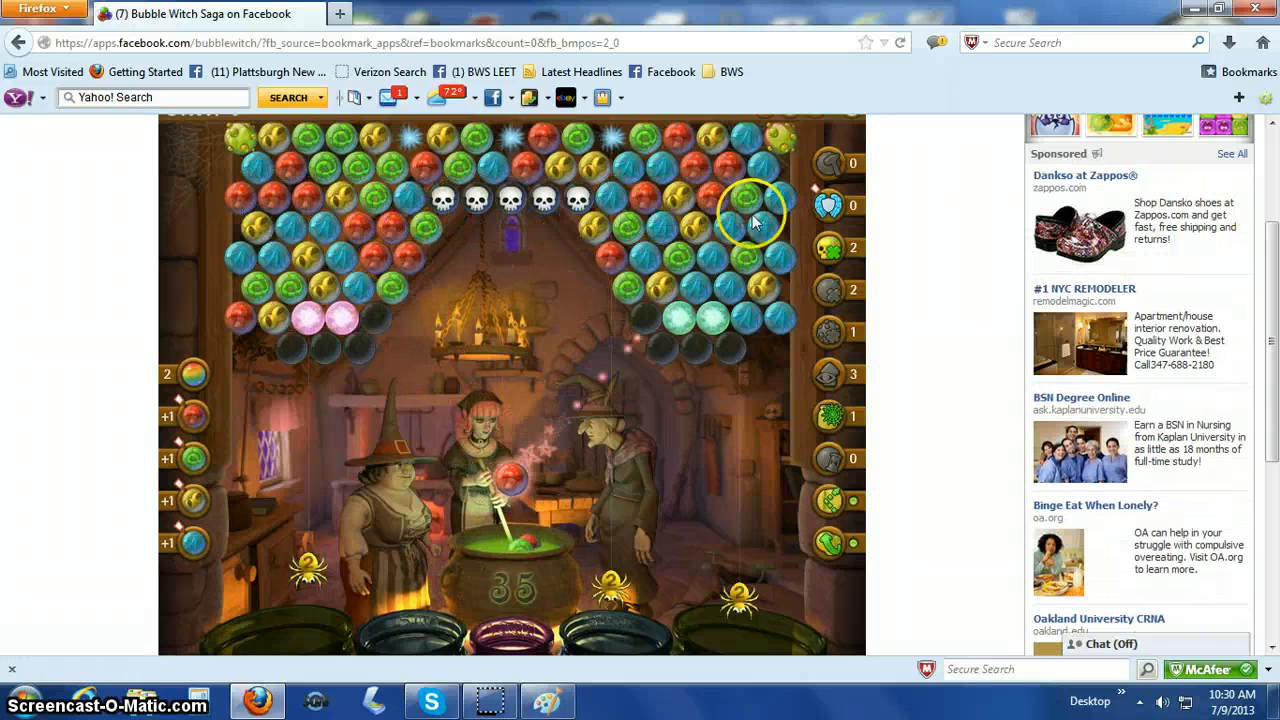
pyautogui.click(528, 233)
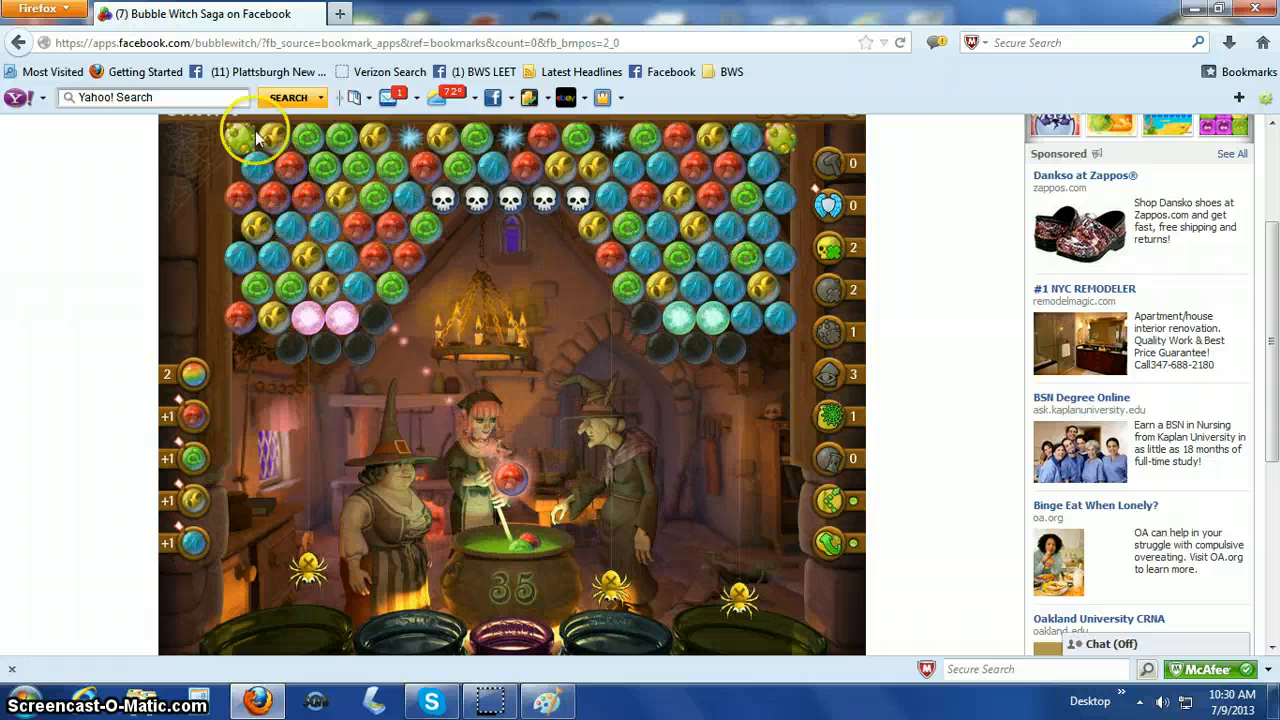